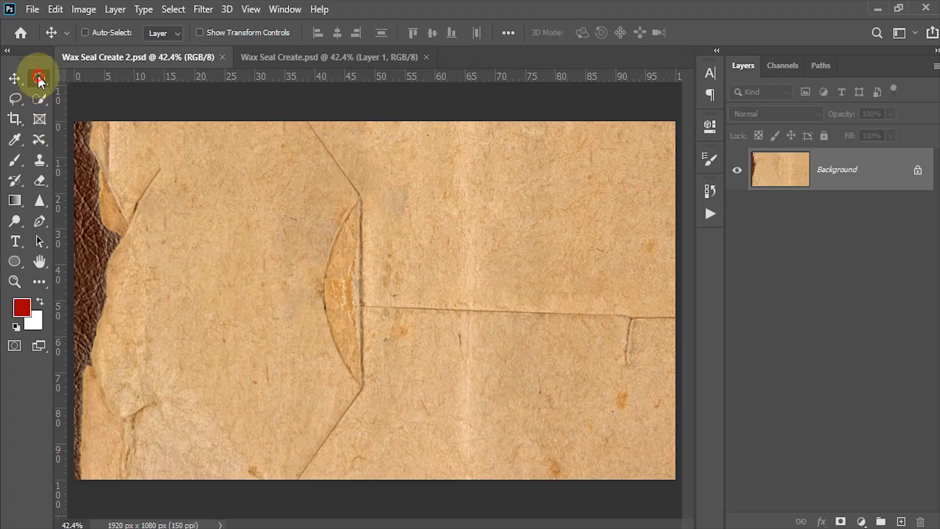
Draw a large elliptical selection around the paper flap near the envelope's centre with the Elliptical Marquee tool.
left_click(39, 78)
left_click(113, 93)
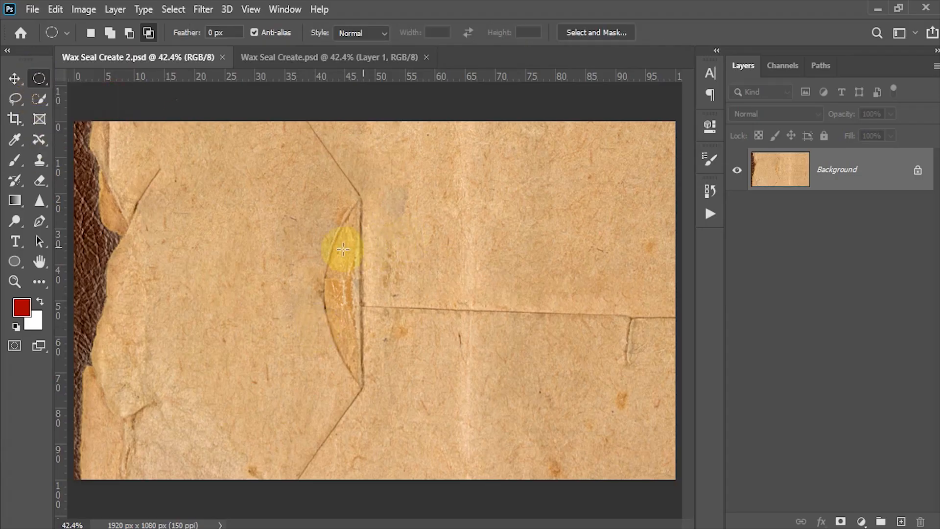
left_click_drag(266, 224, 483, 391)
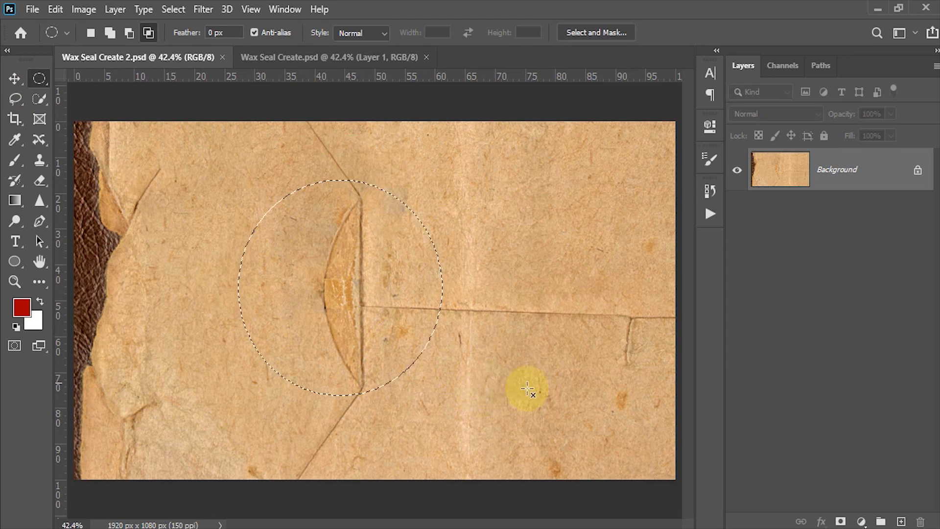
Fill the elliptical selection with red a30000 on a new layer, and deselect it.
left_click(901, 521)
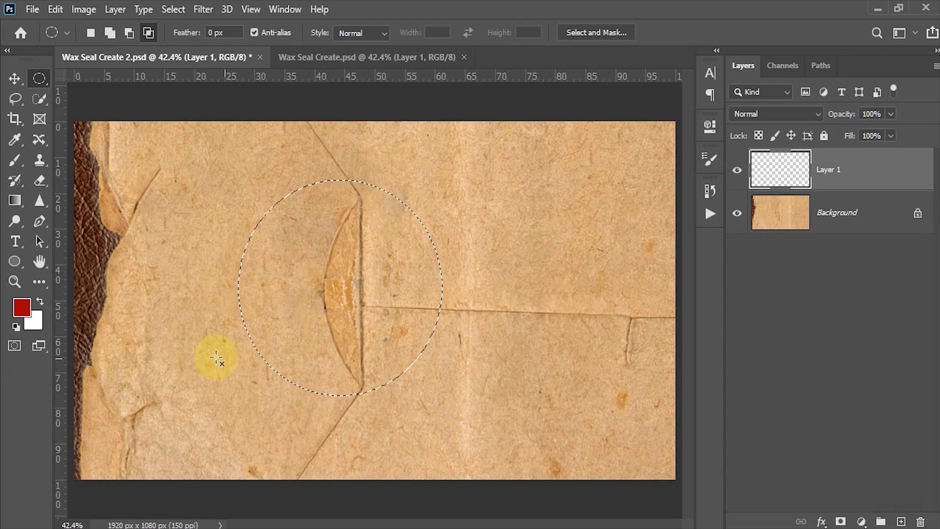
left_click(22, 308)
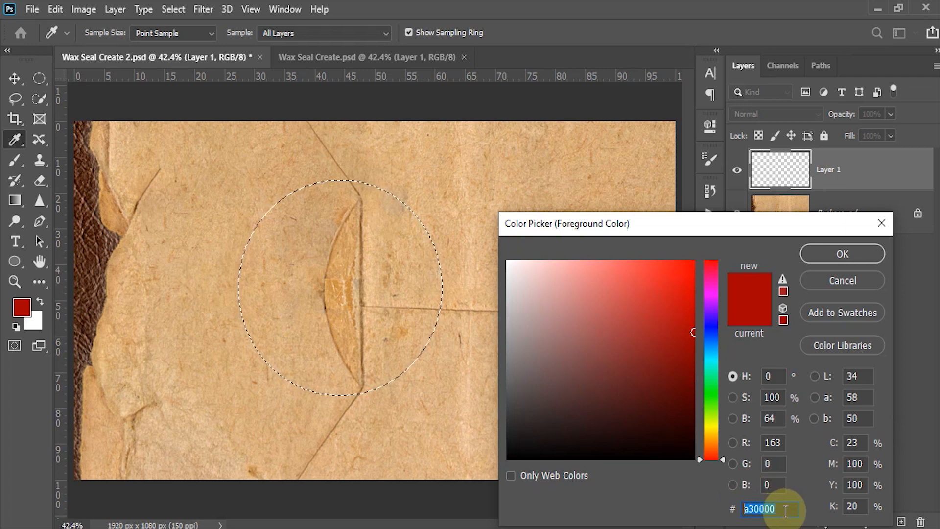
left_click(828, 260)
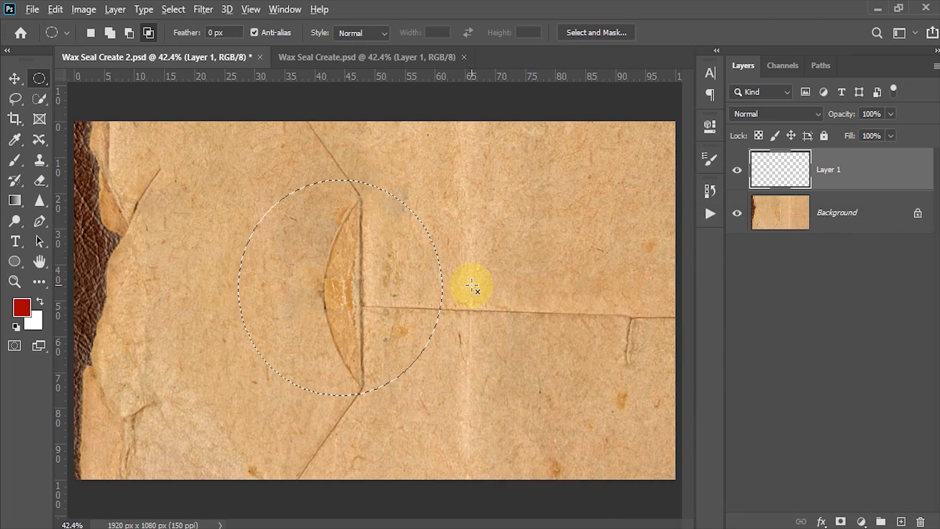
key("alt+BackSpace")
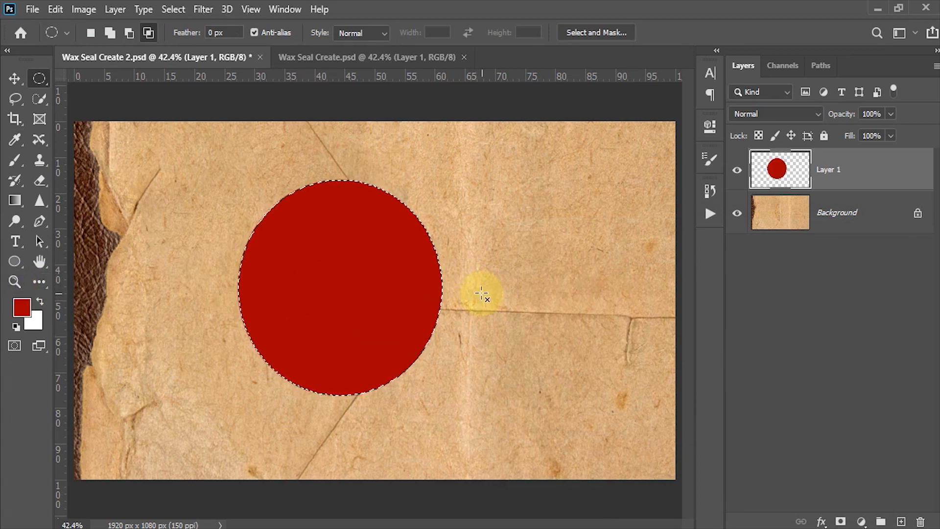
key("ctrl+d")
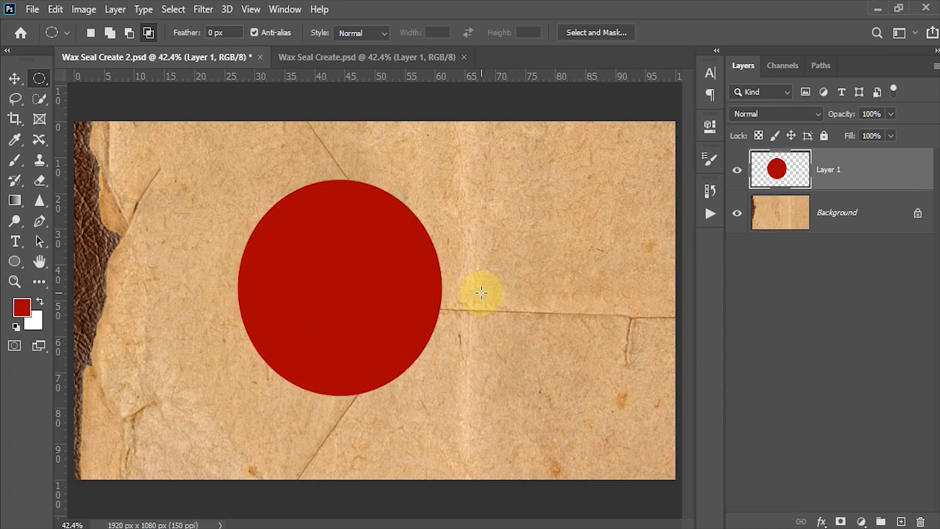
Convert the red circle's layer to a smart object and save the document.
right_click(896, 169)
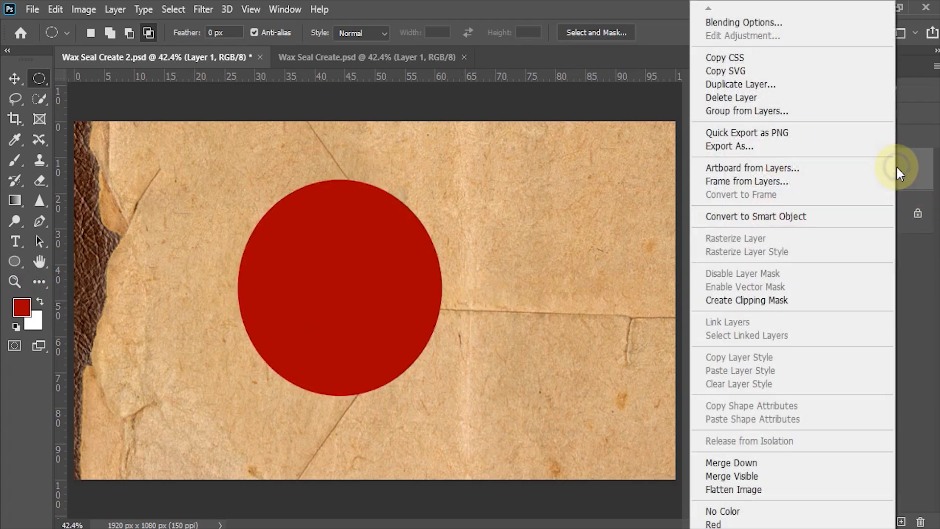
left_click(799, 219)
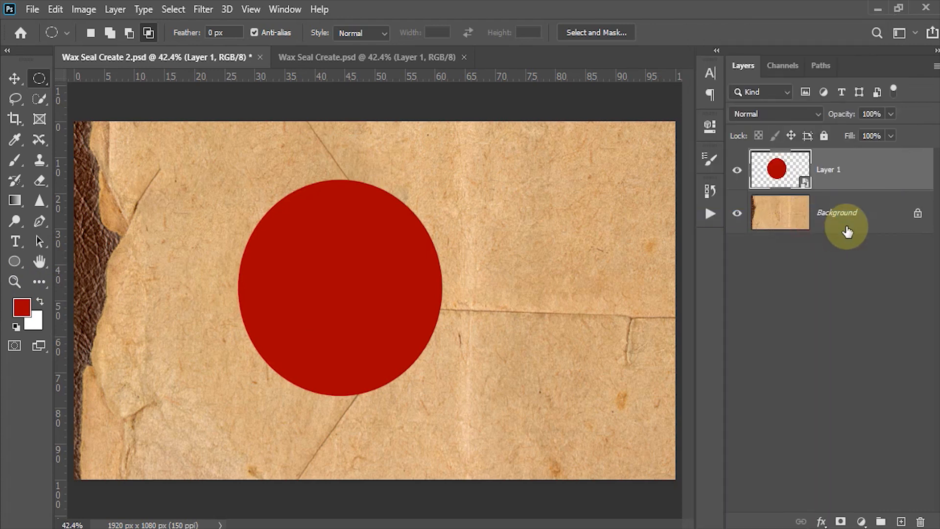
key("v")
key("ctrl+s")
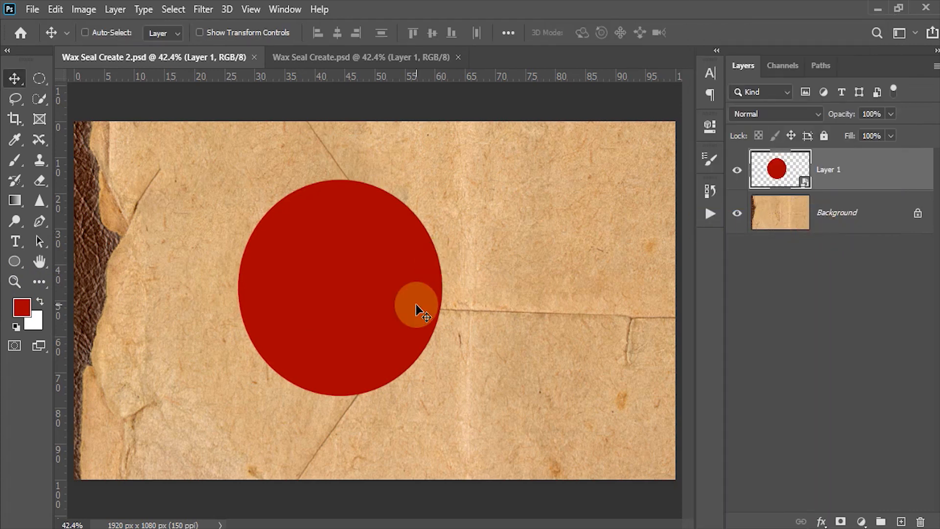
Add Bevel & Emboss to the red circle's layer with Inner Bevel style, 100% depth and 50 px size.
right_click(874, 177)
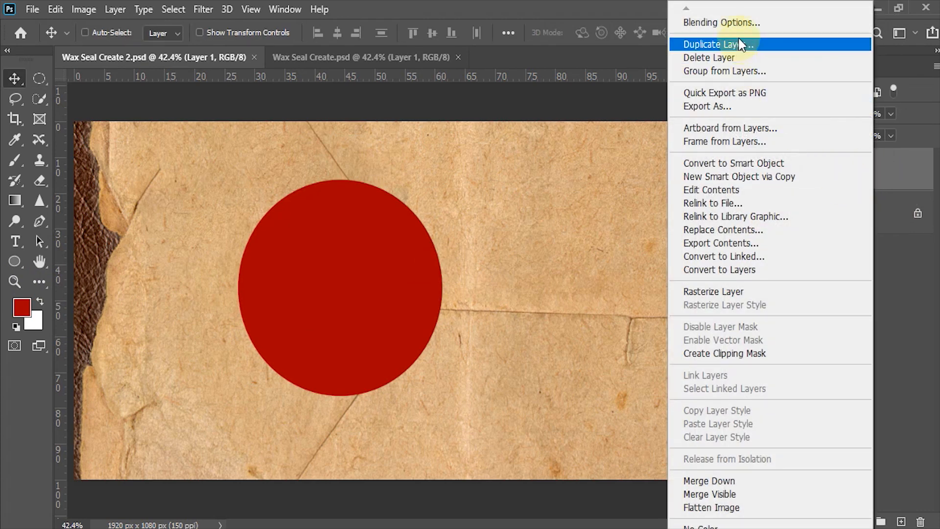
left_click(736, 23)
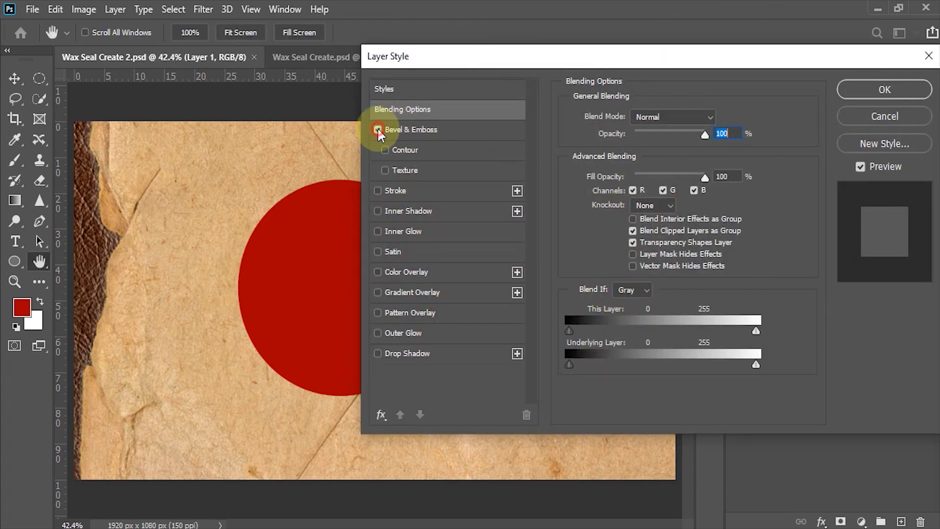
left_click(402, 132)
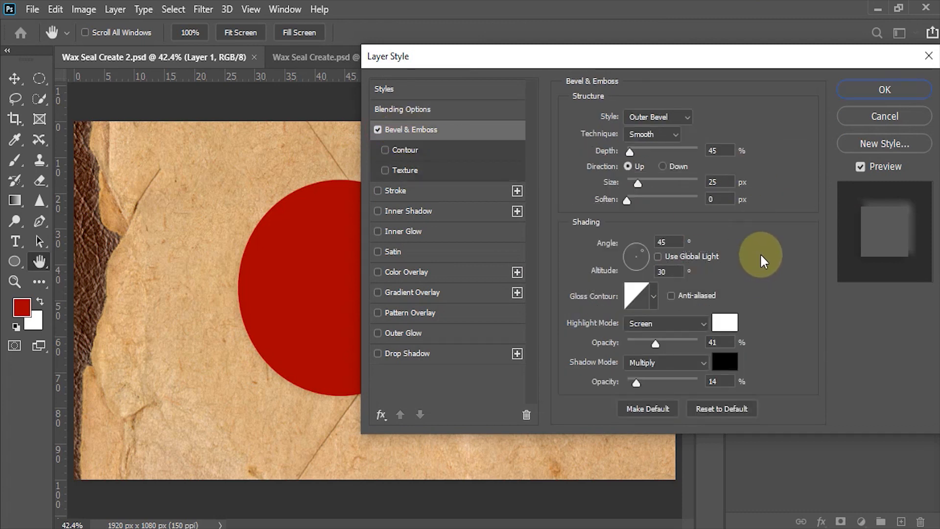
left_click(687, 119)
left_click(669, 142)
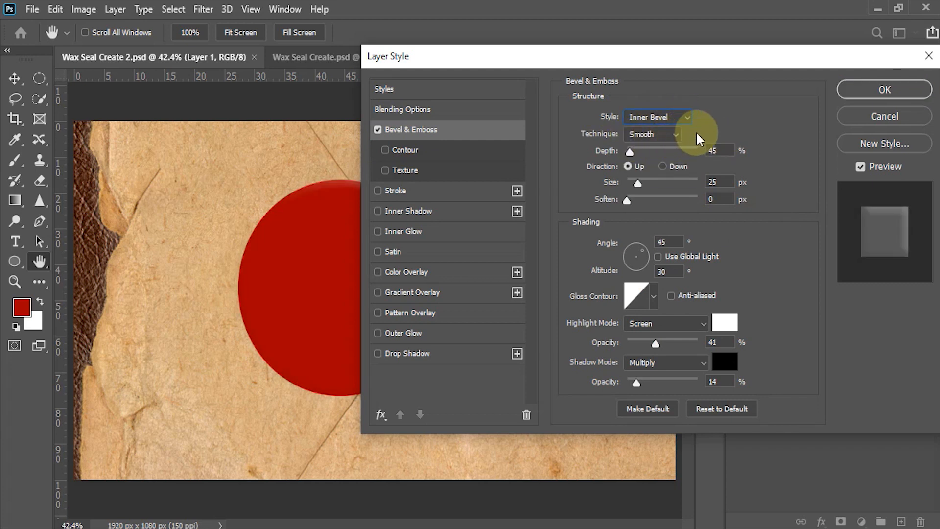
double_click(715, 150)
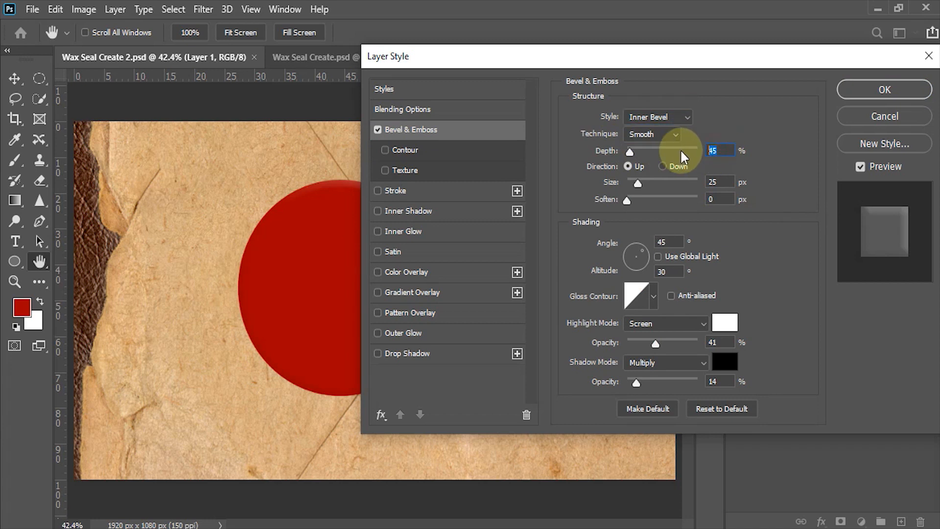
type("100")
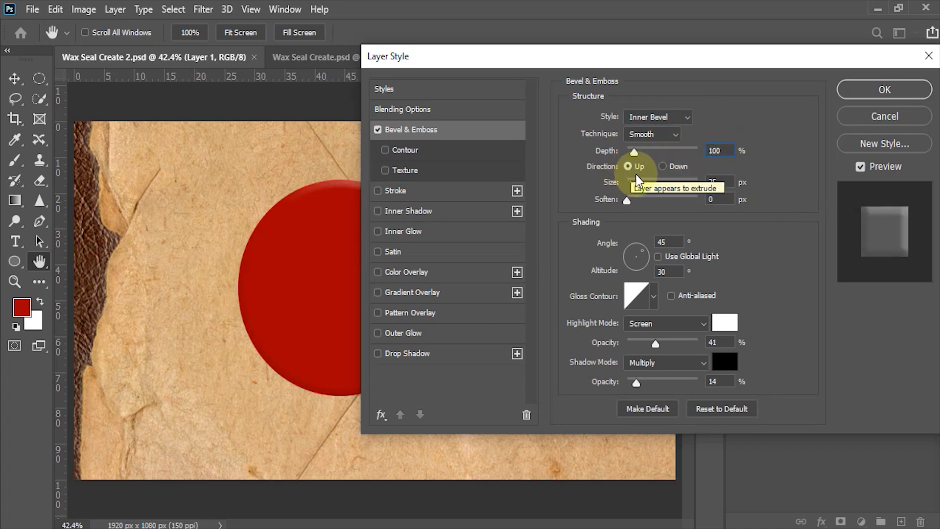
left_click(720, 182)
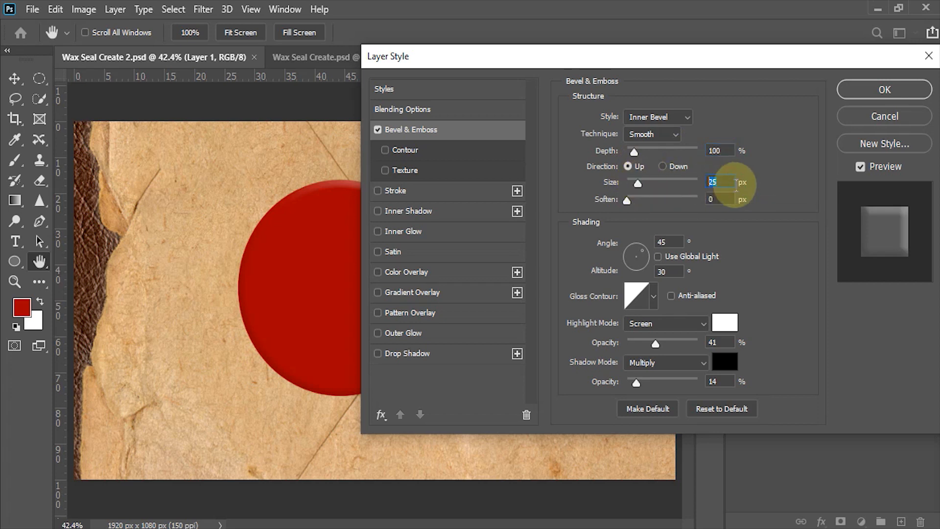
type("50")
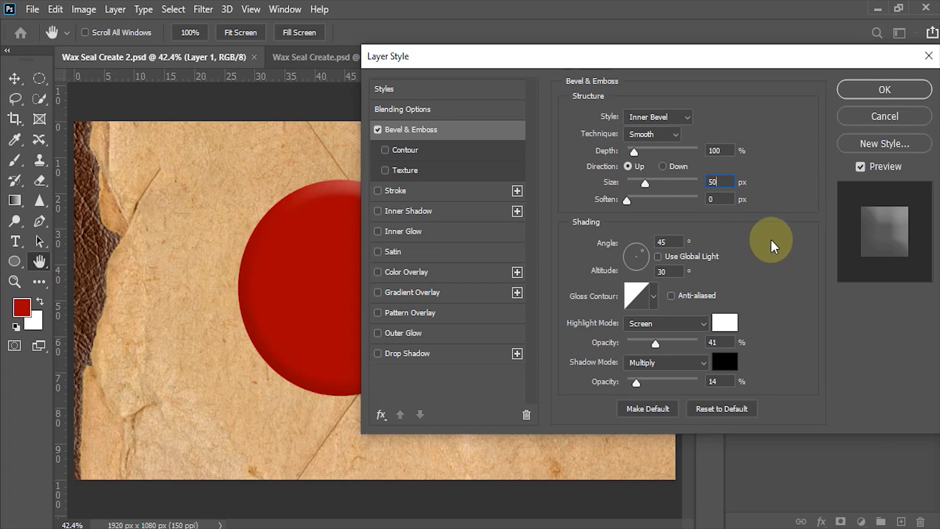
Set the bevel's shading angle to 90° and altitude to 60°, with the Linear gloss contour.
double_click(662, 242)
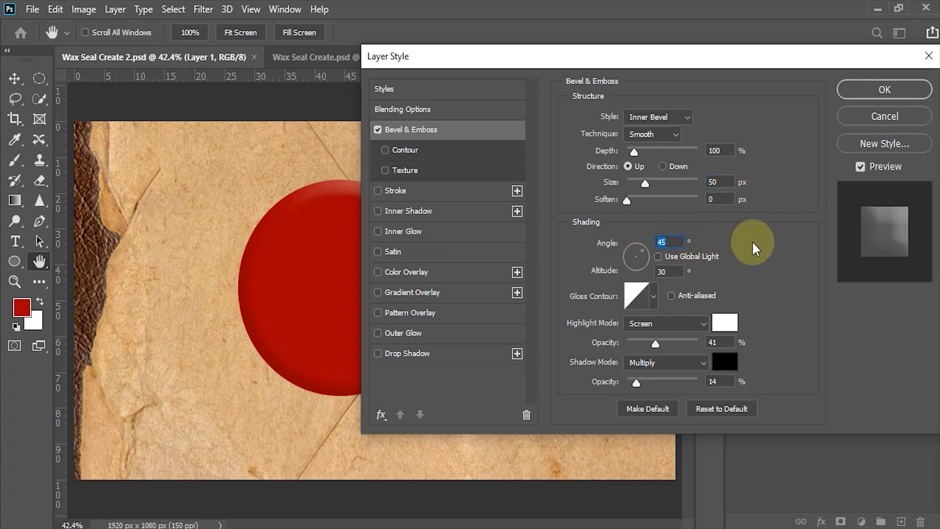
type("90")
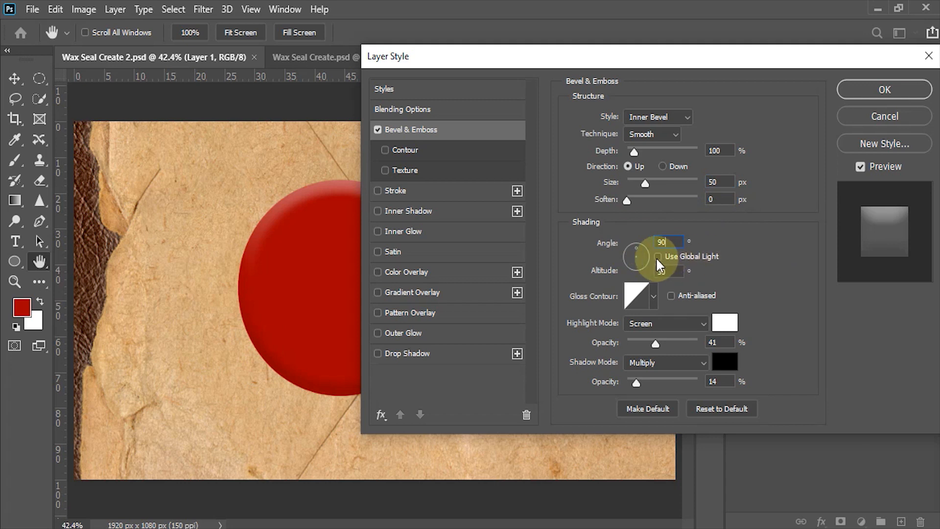
left_click_drag(657, 242, 727, 242)
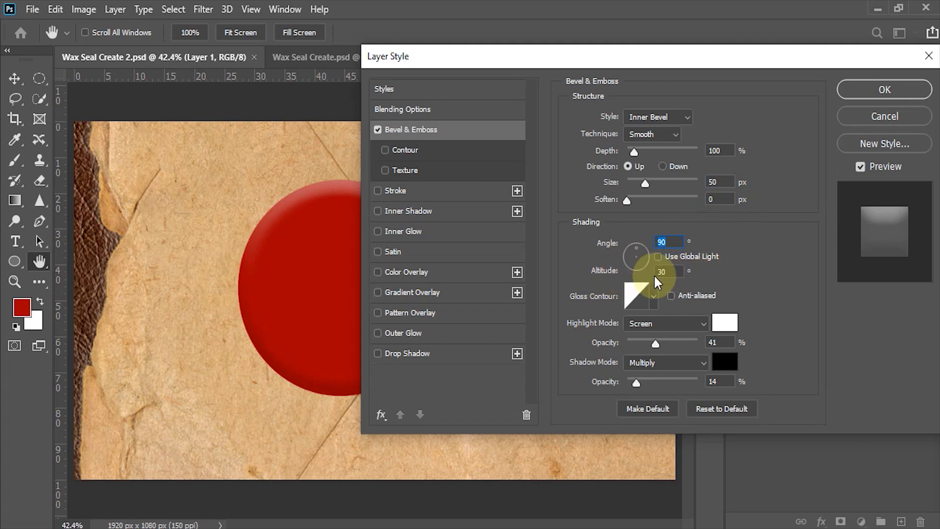
left_click_drag(659, 272, 694, 290)
type("60")
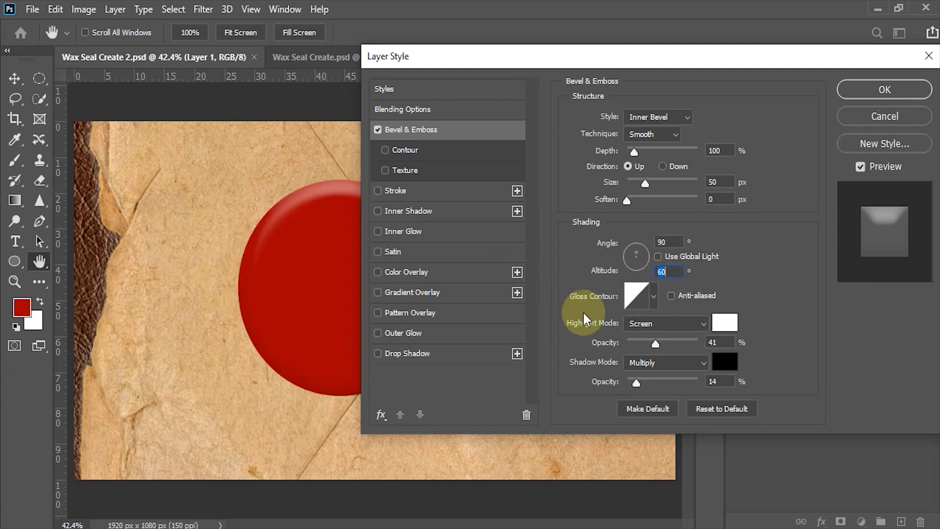
left_click(653, 296)
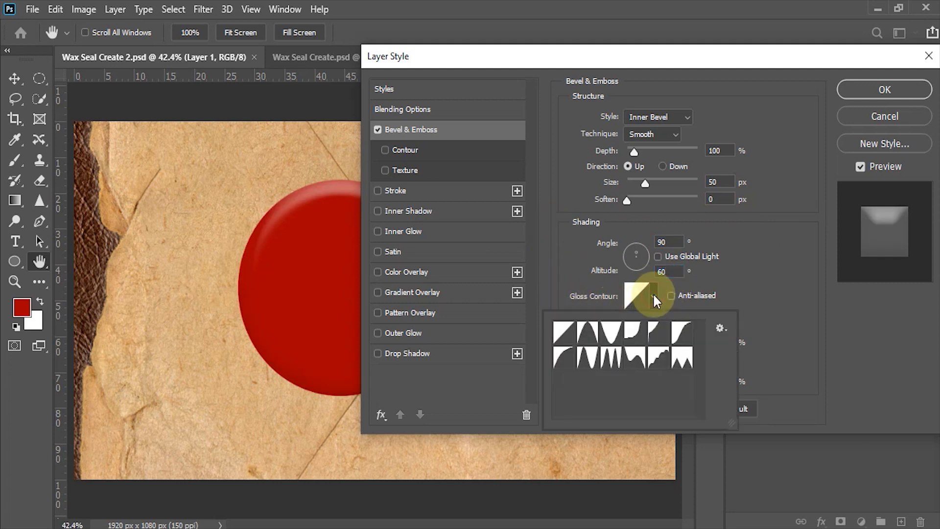
left_click(563, 338)
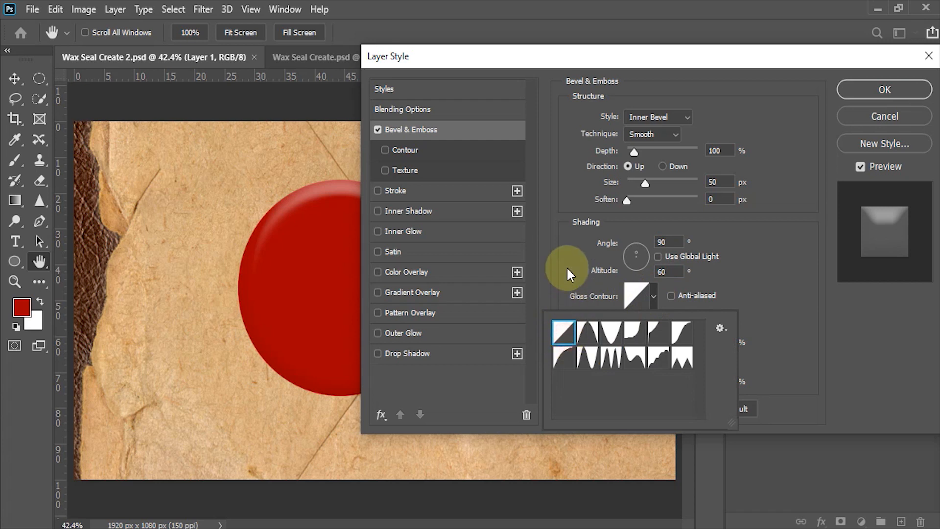
left_click(566, 267)
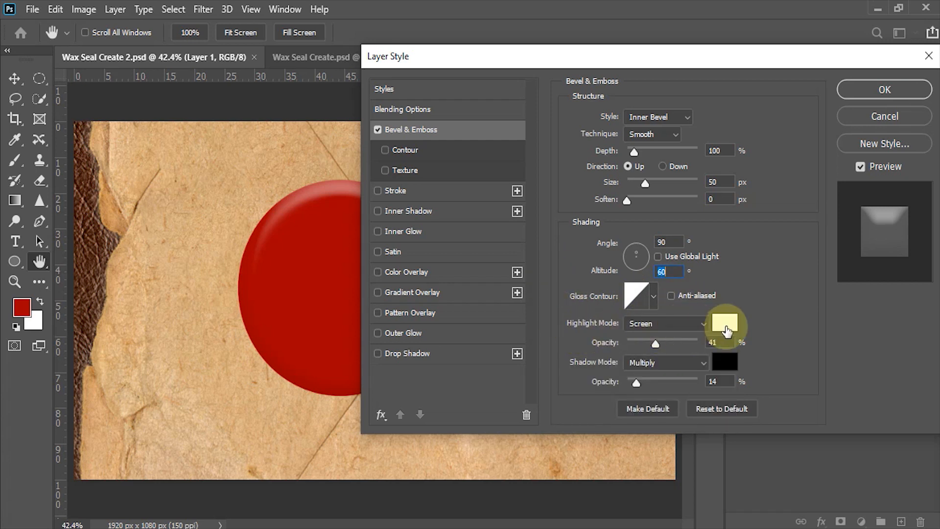
Set the bevel's highlight opacity to 85% and its shadow opacity to 30%.
key("Tab")
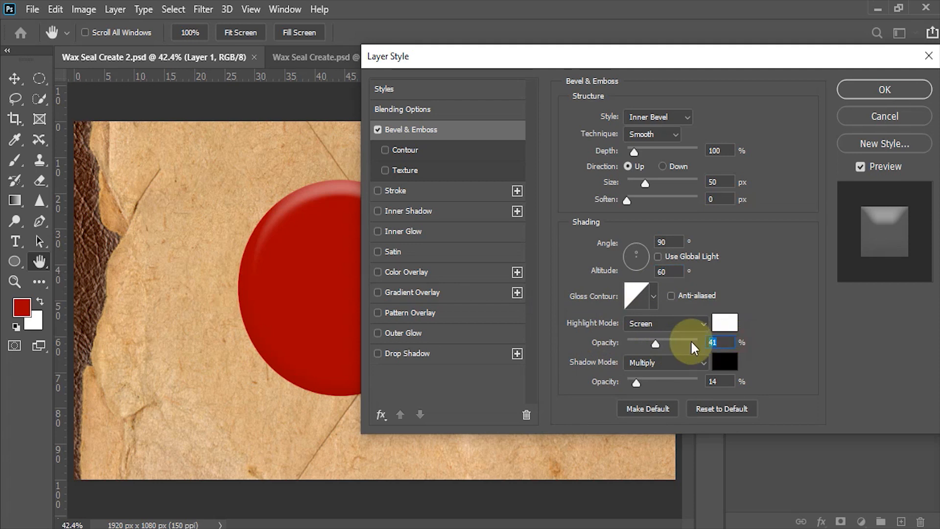
type("85")
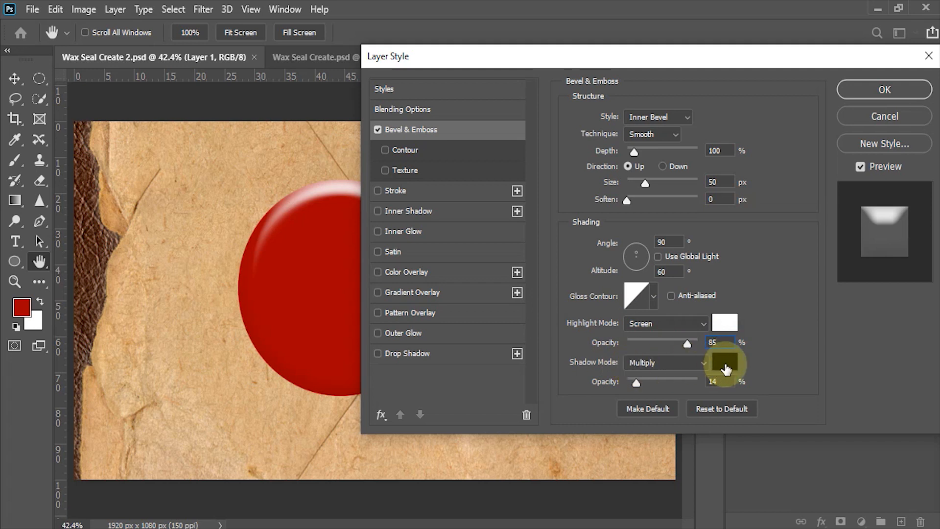
key("Tab")
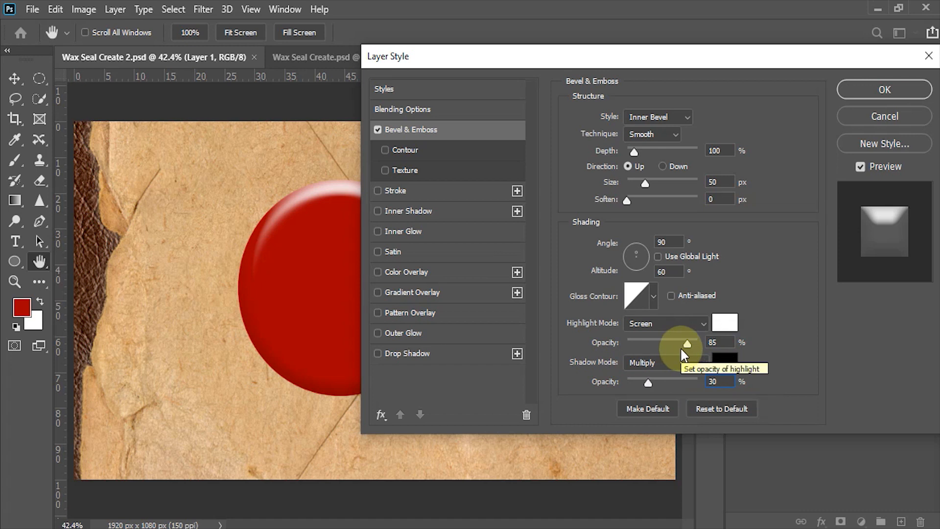
type("30")
Enable the bevel's Contour option with the Half Round contour shape and a range of 55%.
left_click(385, 150)
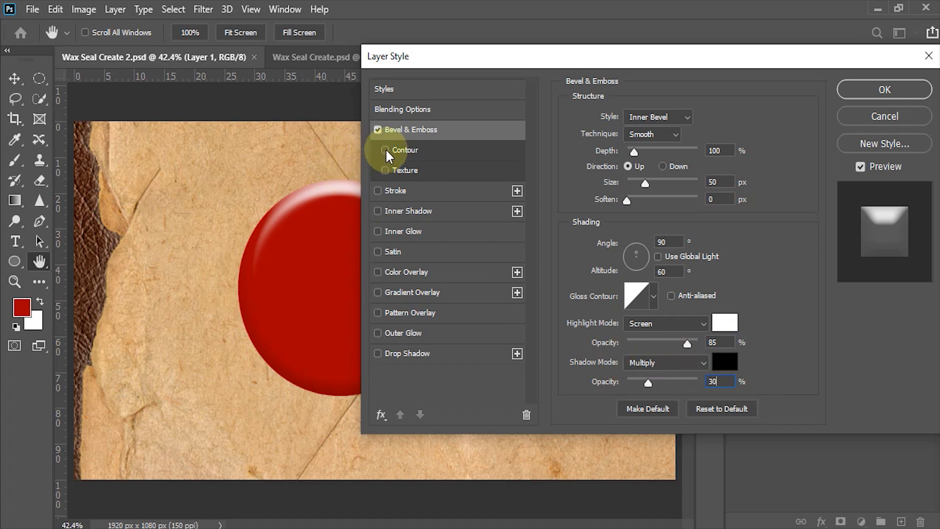
left_click(406, 150)
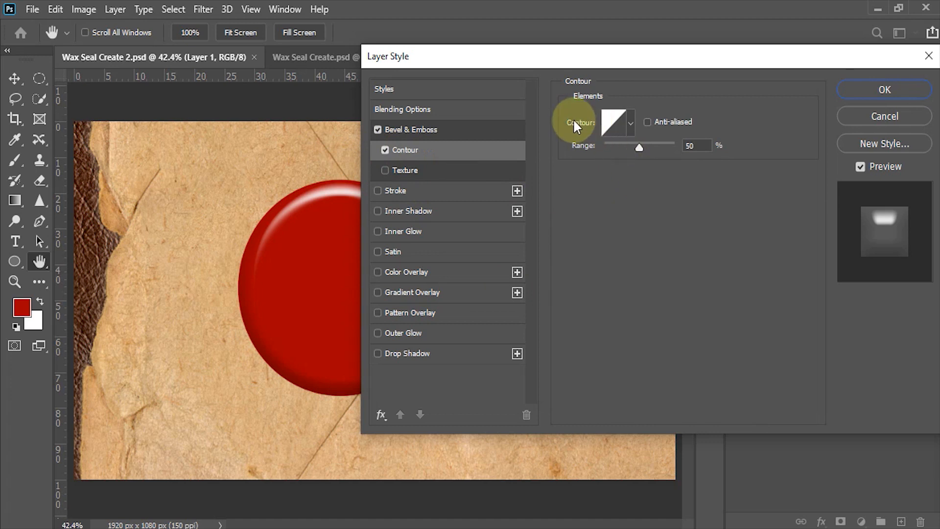
left_click(632, 123)
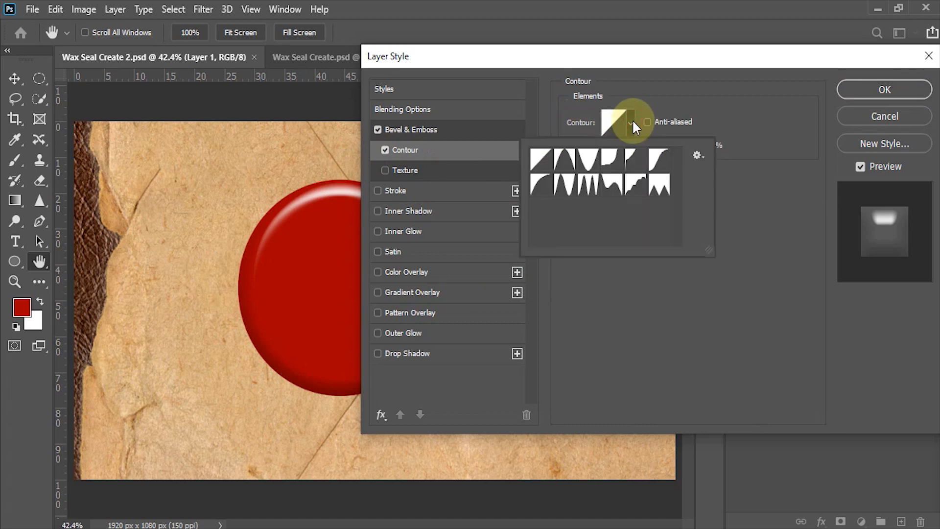
left_click(540, 192)
left_click(643, 313)
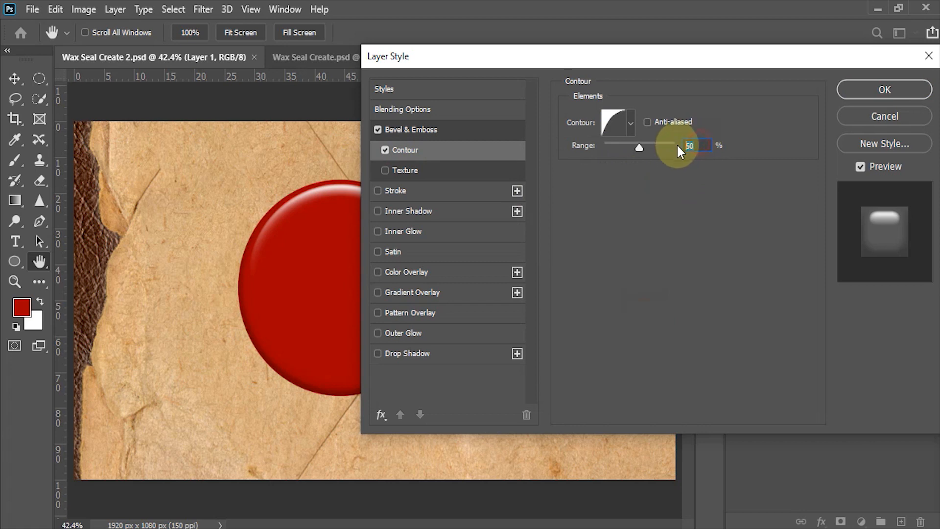
type("55")
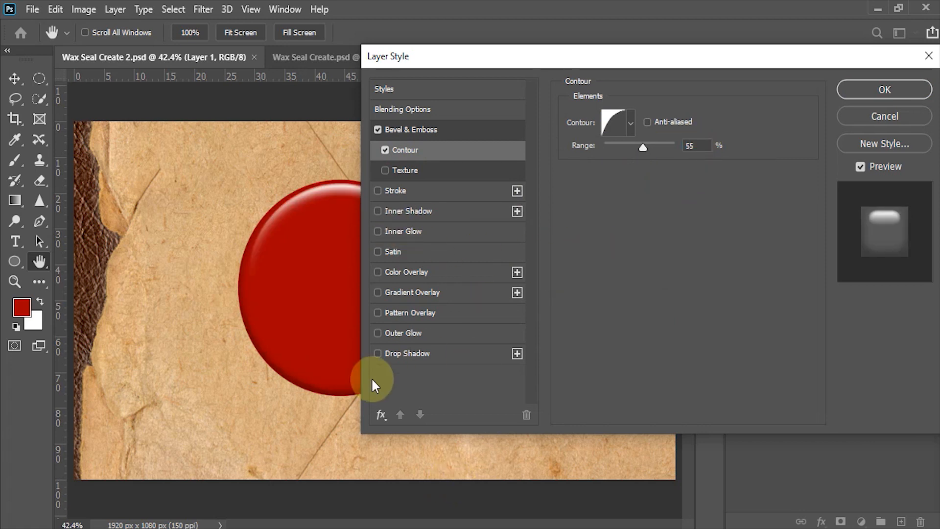
Add a Drop Shadow to the red circle's layer in Normal mode with colour #3e1100 and 60% opacity.
left_click(378, 352)
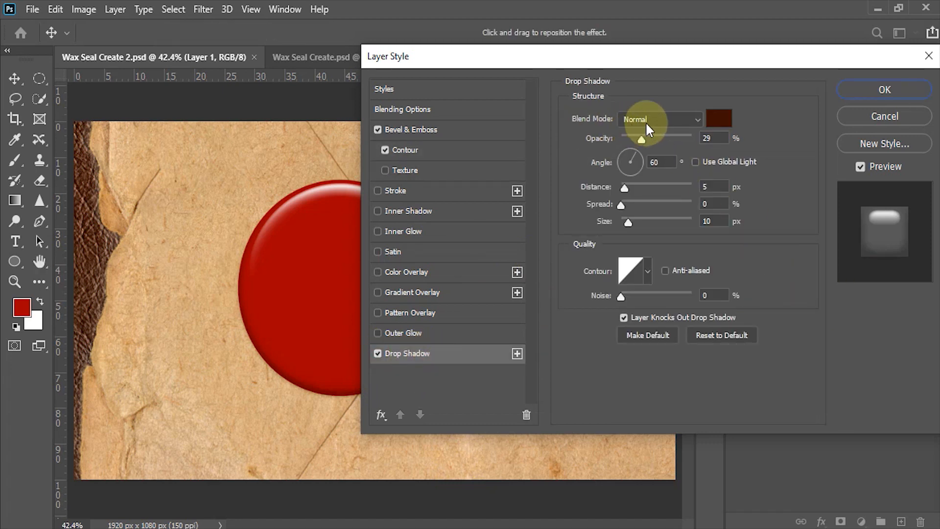
left_click(719, 120)
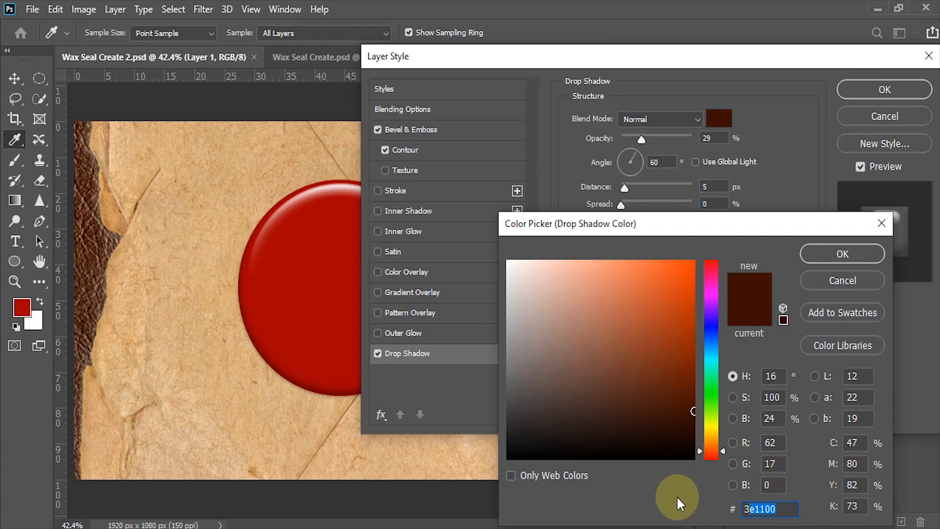
left_click(867, 255)
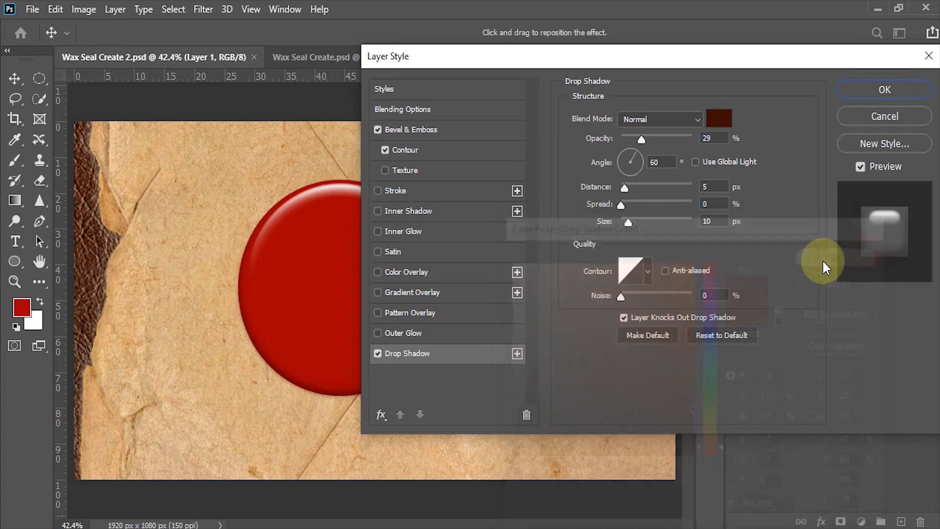
double_click(712, 138)
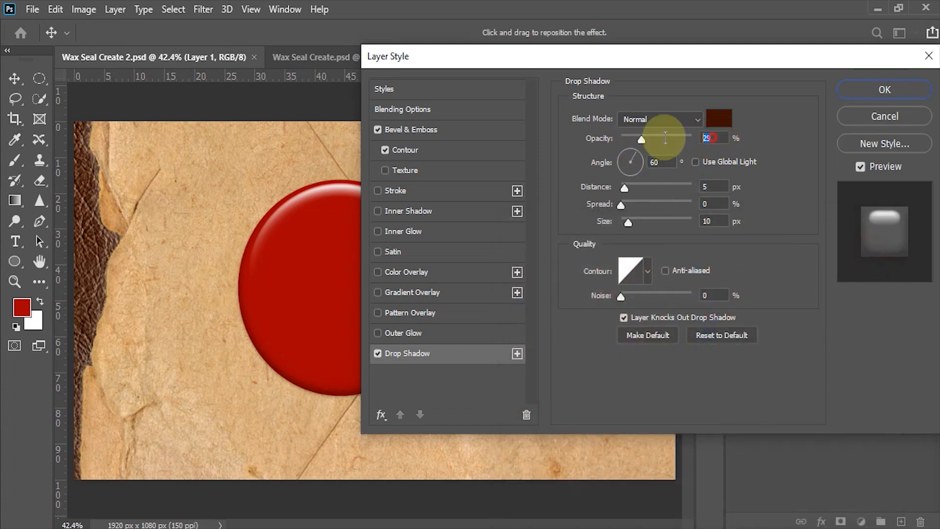
type("60")
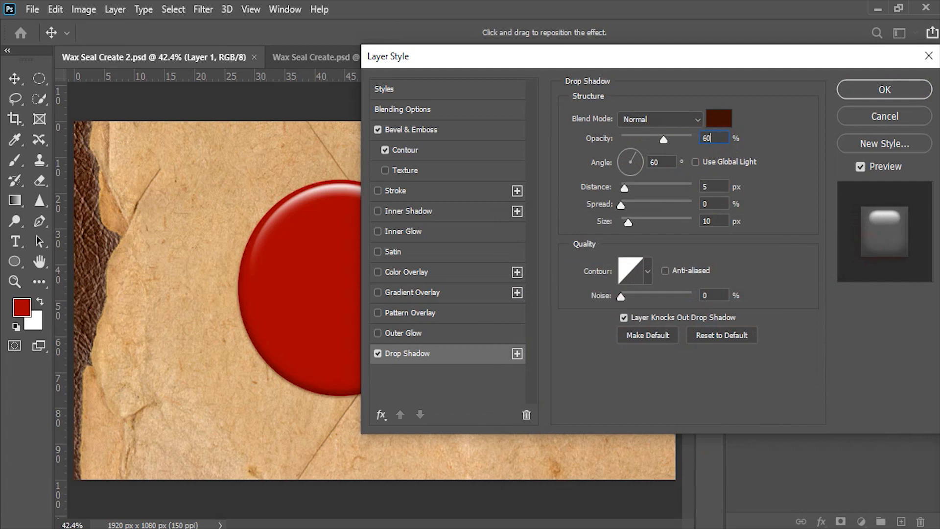
Set the drop shadow's angle to 130°, distance to 11 px and size to 22 px.
double_click(666, 162)
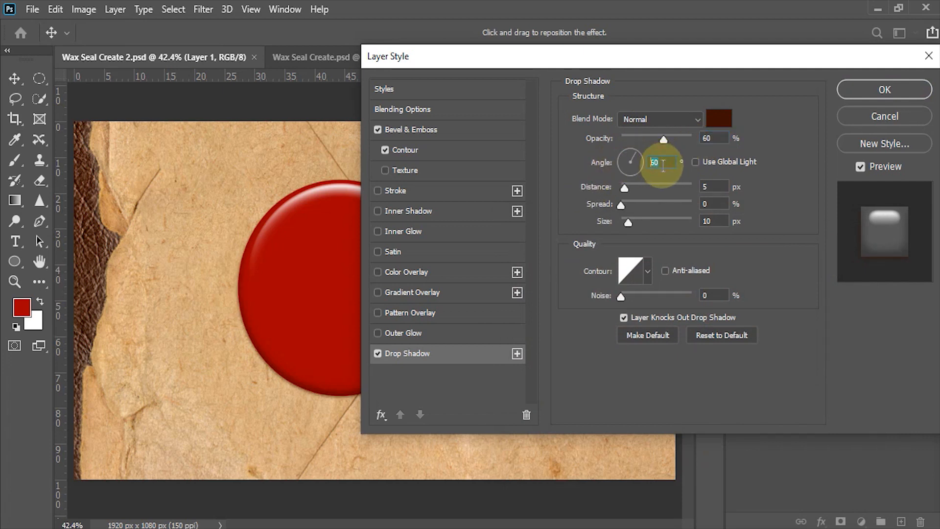
type("13")
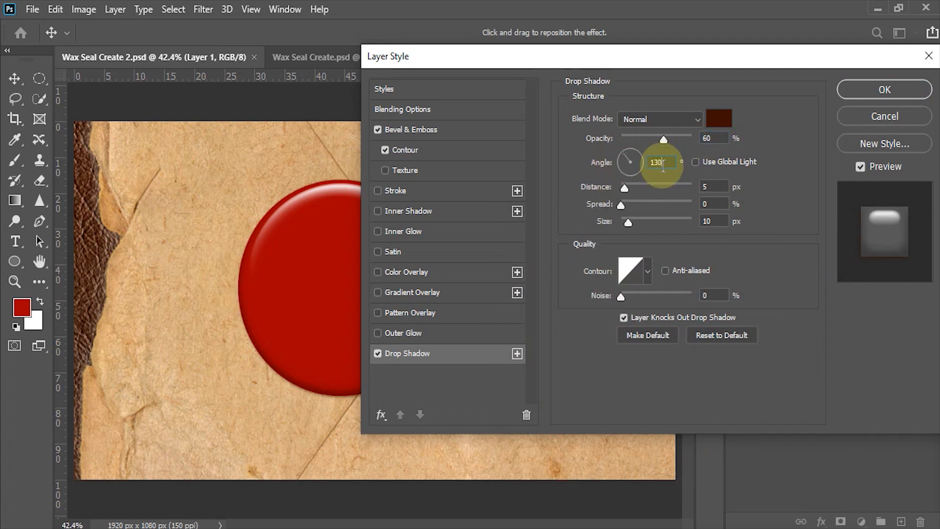
type("0")
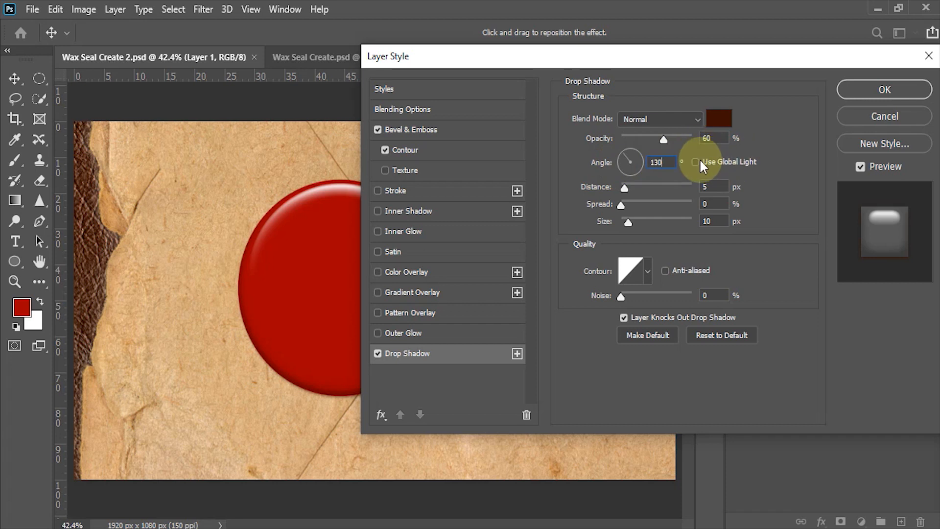
left_click(707, 188)
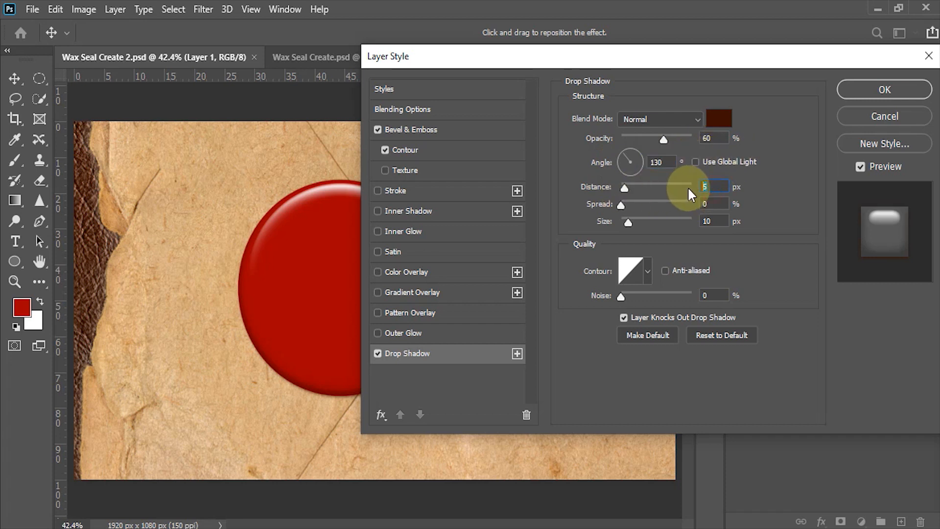
key("BackSpace")
type("11")
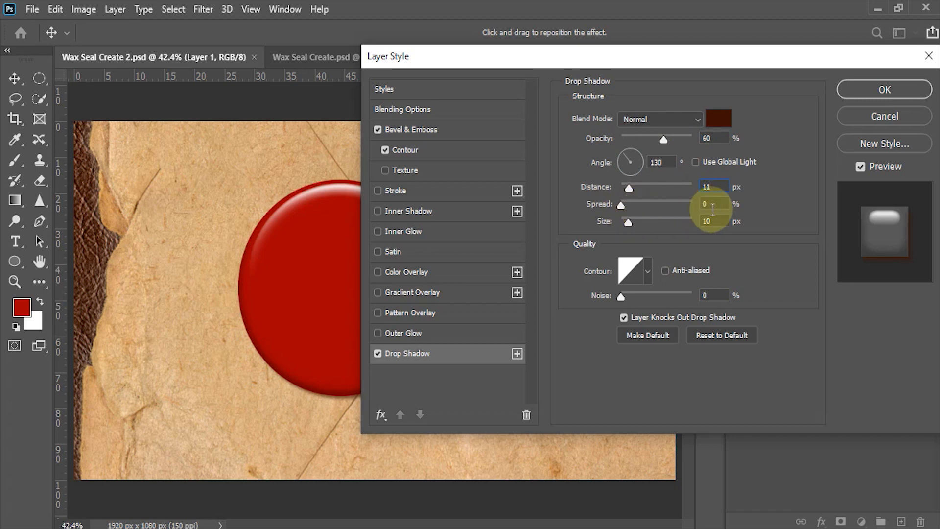
left_click(717, 221)
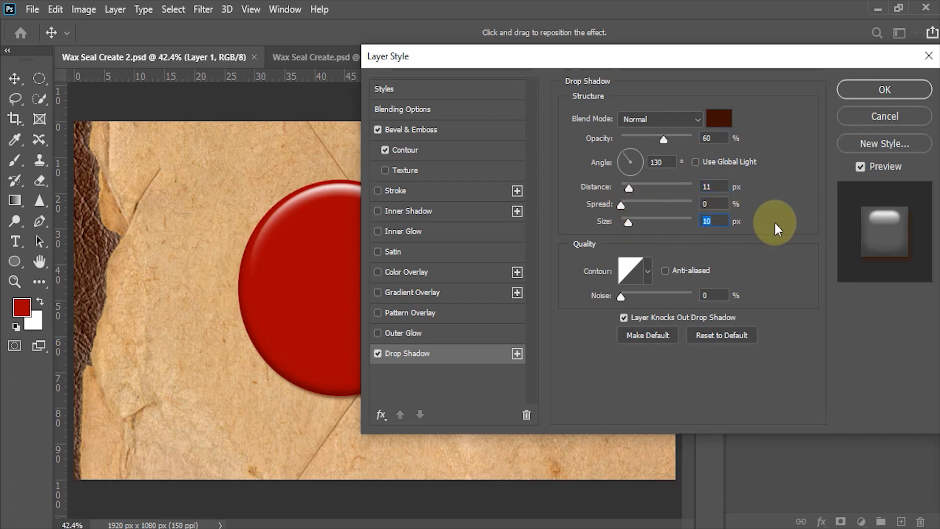
type("22")
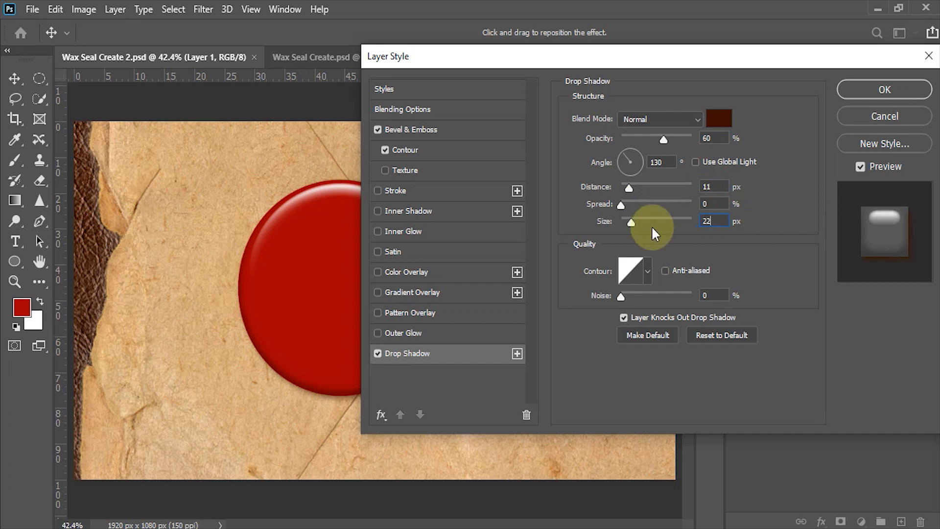
Choose the Linear contour for the drop shadow and apply the layer style.
left_click(649, 274)
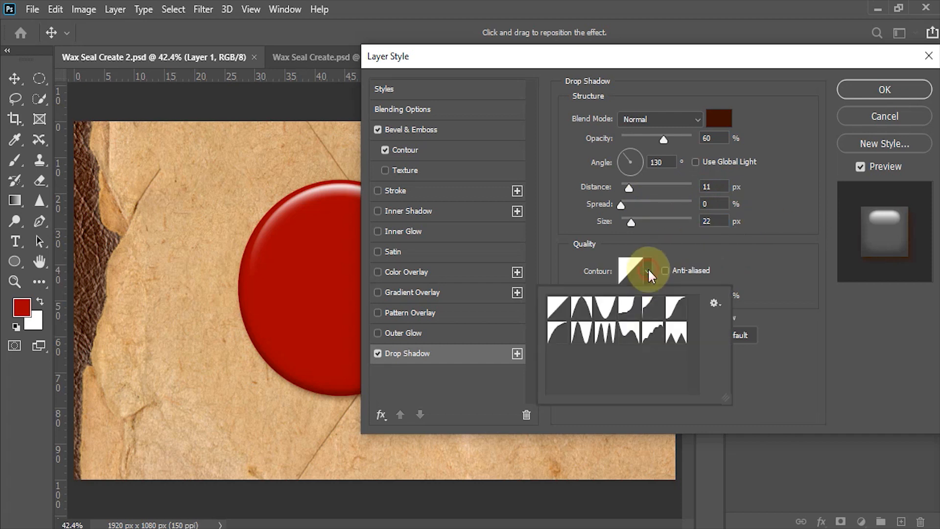
left_click(561, 310)
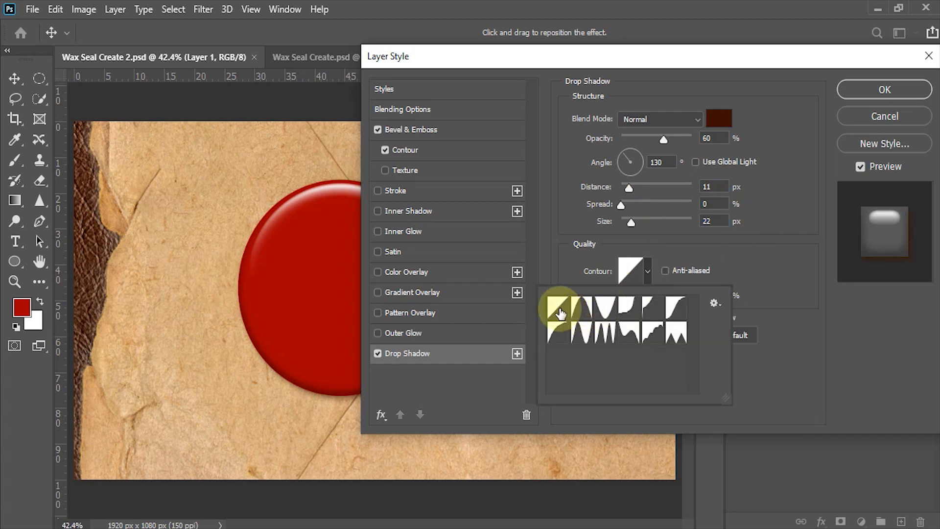
left_click(566, 270)
left_click(874, 89)
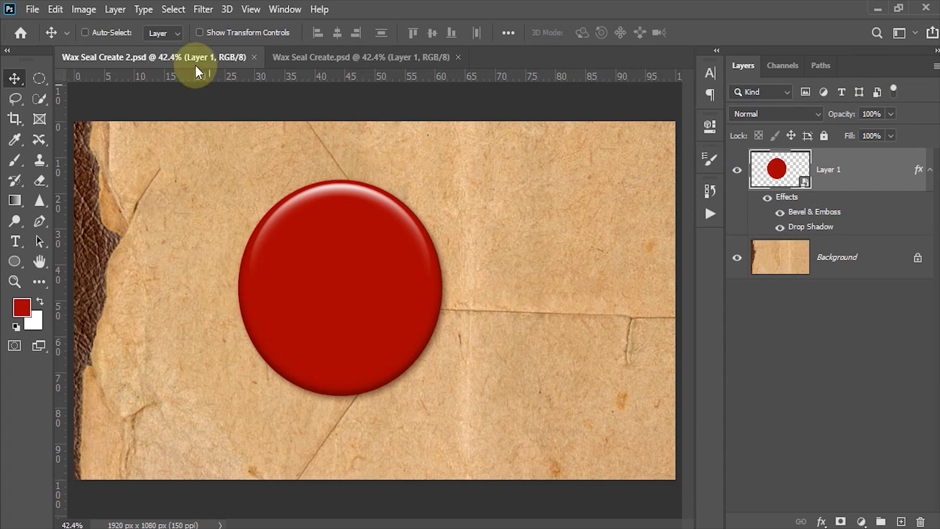
Set up a Wave distortion on the red circle with 1 generator, wavelength 1 to 345 and amplitude 1 to 90.
left_click(201, 11)
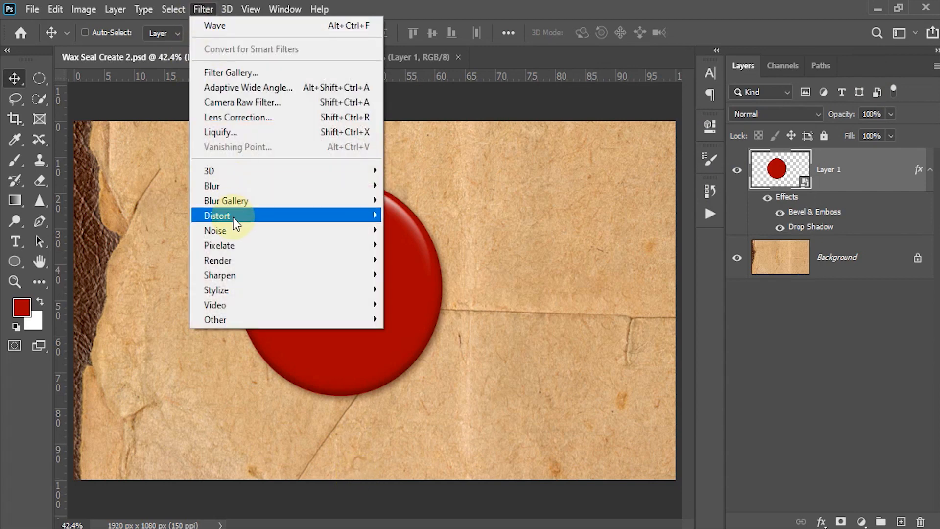
mouse_move(233, 218)
left_click(416, 319)
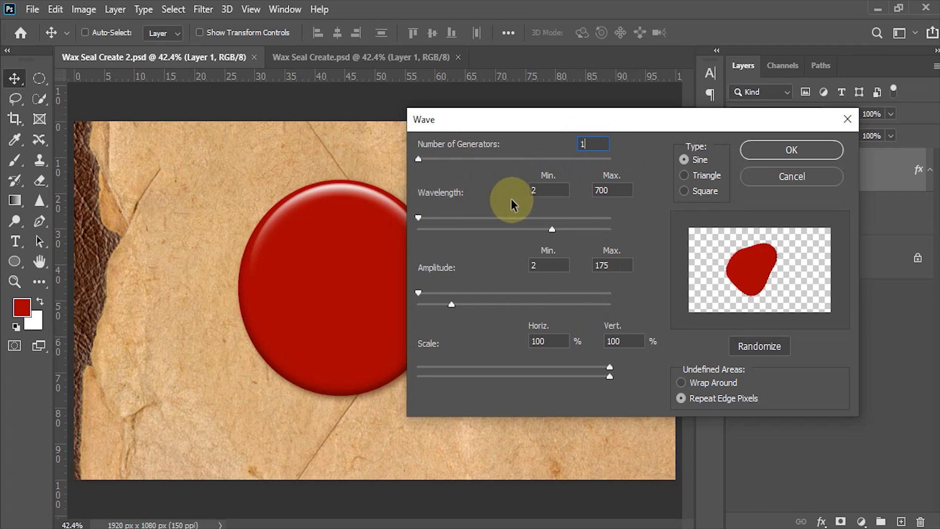
left_click(547, 190)
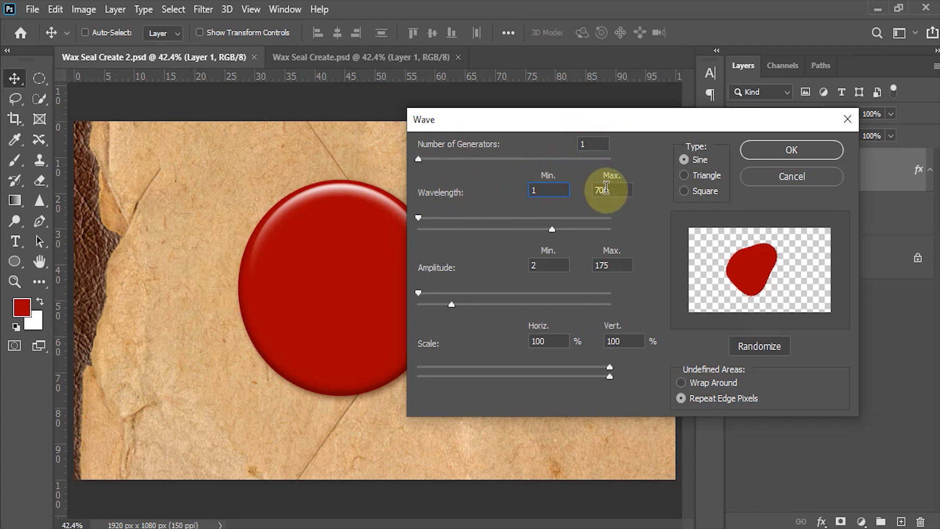
left_click(611, 191)
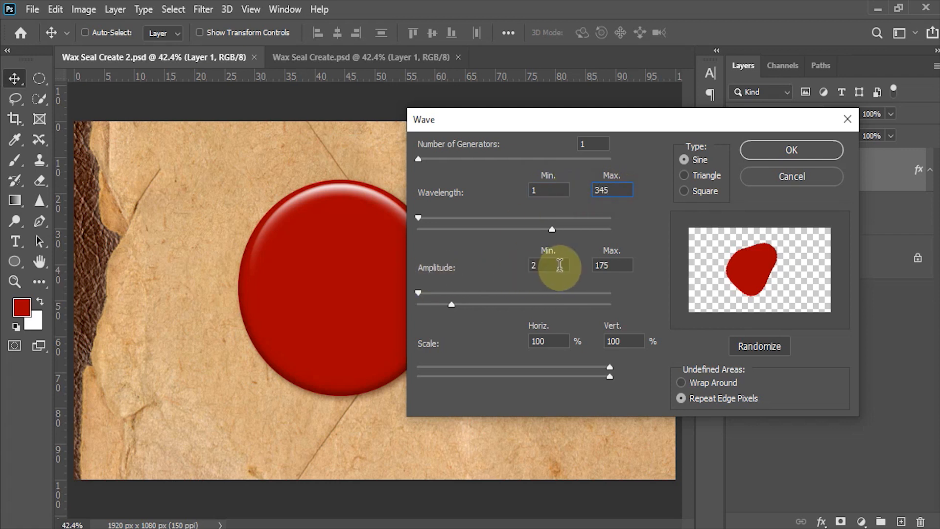
left_click(542, 265)
type("1")
left_click(614, 265)
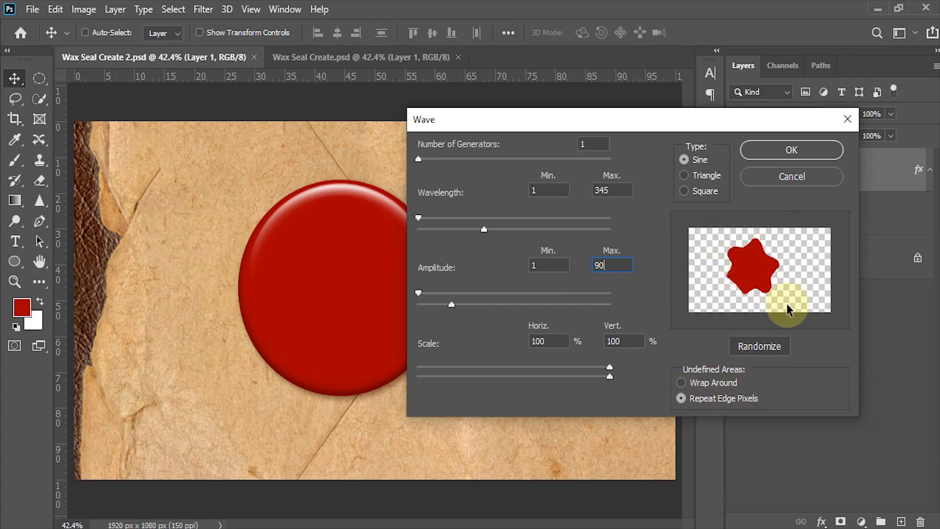
Randomize the wave until the circle gets an irregular, lobed wax edge, and apply the filter.
left_click(770, 353)
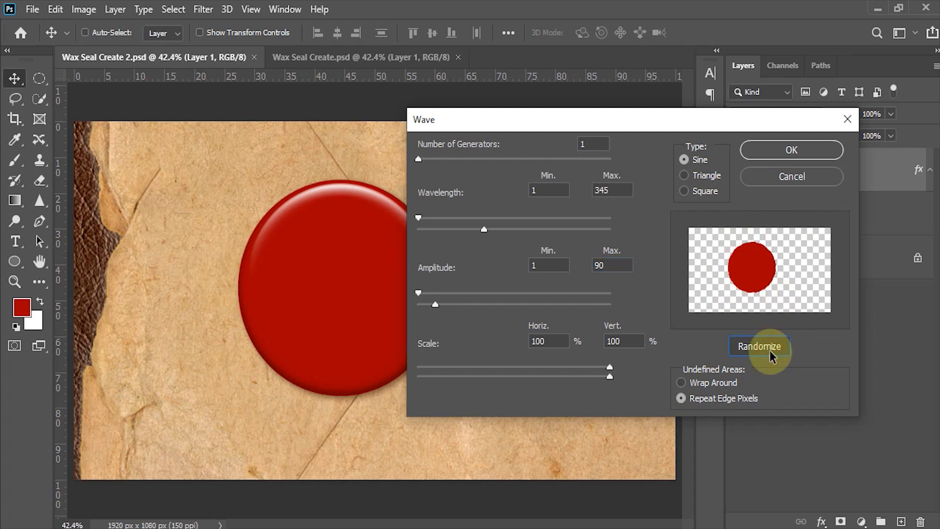
left_click(771, 355)
left_click(770, 354)
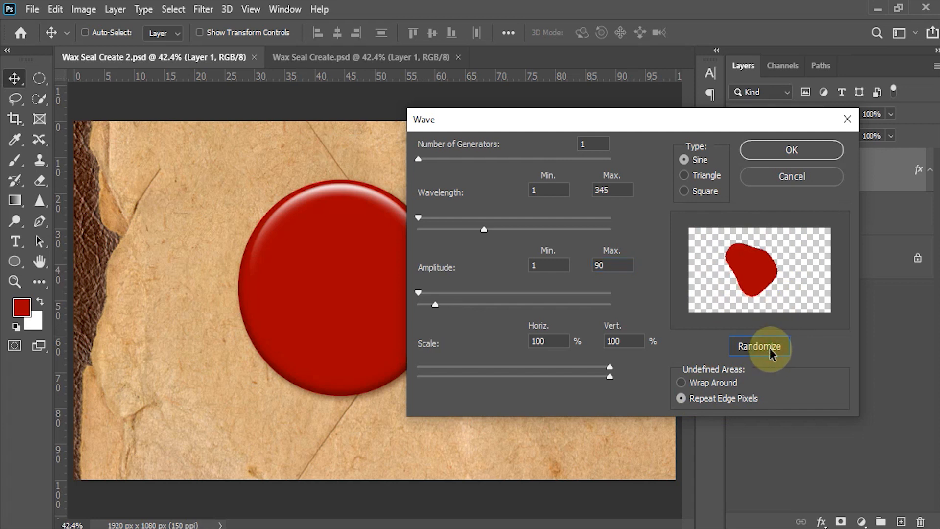
left_click(771, 352)
left_click(769, 348)
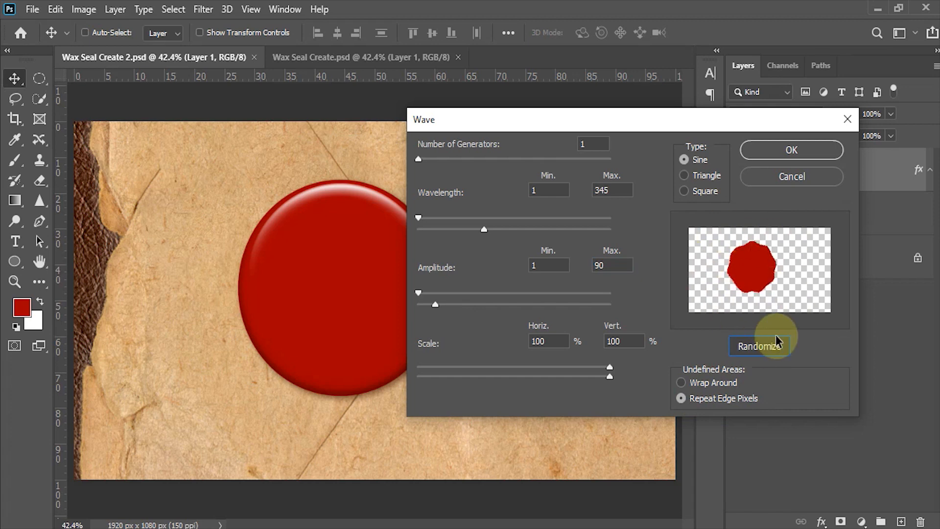
left_click(791, 148)
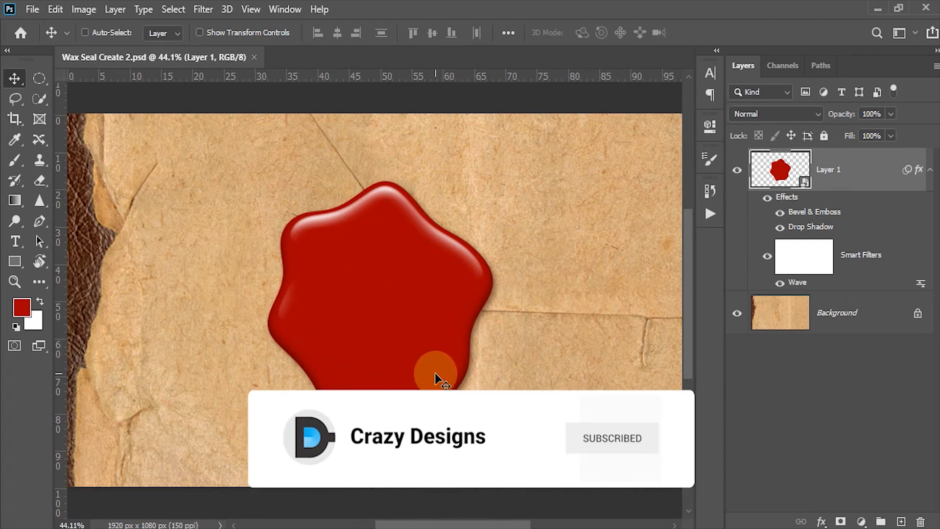
Select a circular area in the middle of the wax shape and fill it with the red foreground colour on a new layer.
left_click(40, 79)
left_click(118, 93)
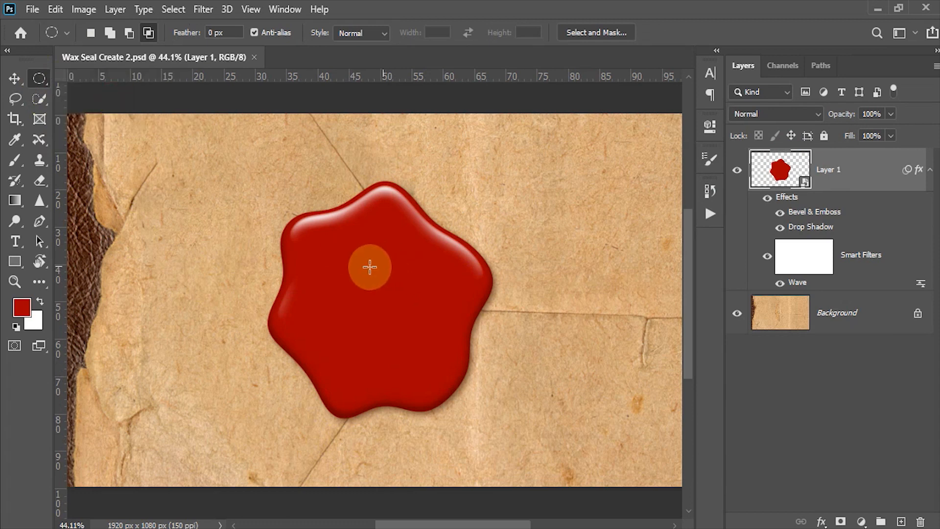
left_click_drag(305, 228, 461, 389)
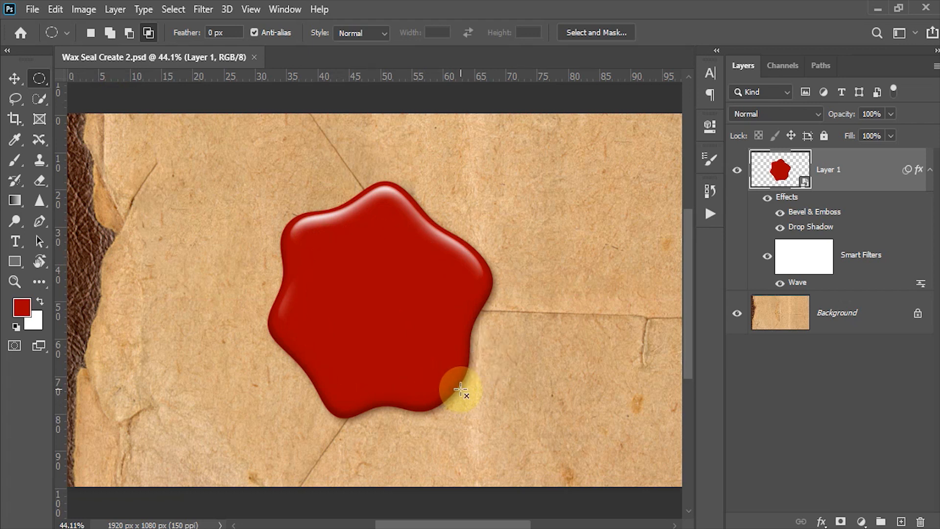
left_click(901, 521)
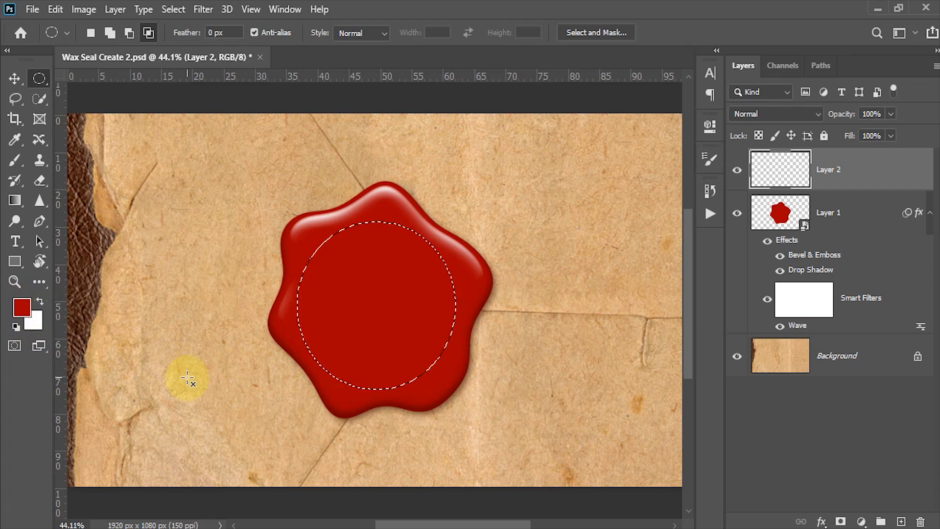
key("alt+BackSpace")
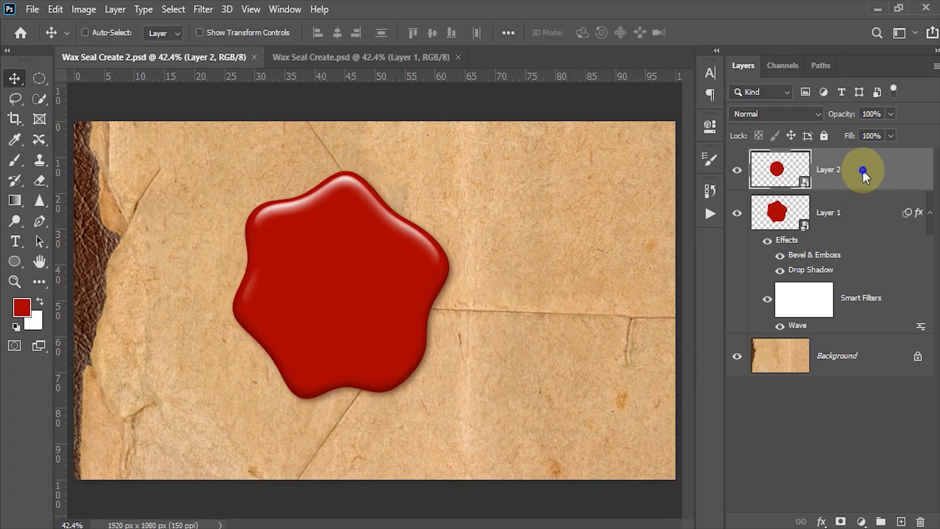
Add Bevel & Emboss to the inner circle's layer, Layer 2, with Inner Bevel style and Down direction.
right_click(862, 169)
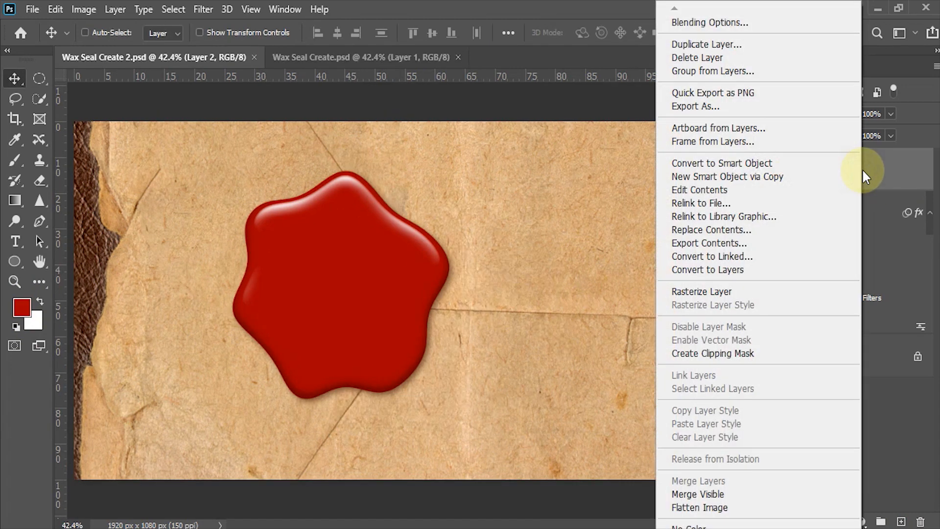
left_click(726, 22)
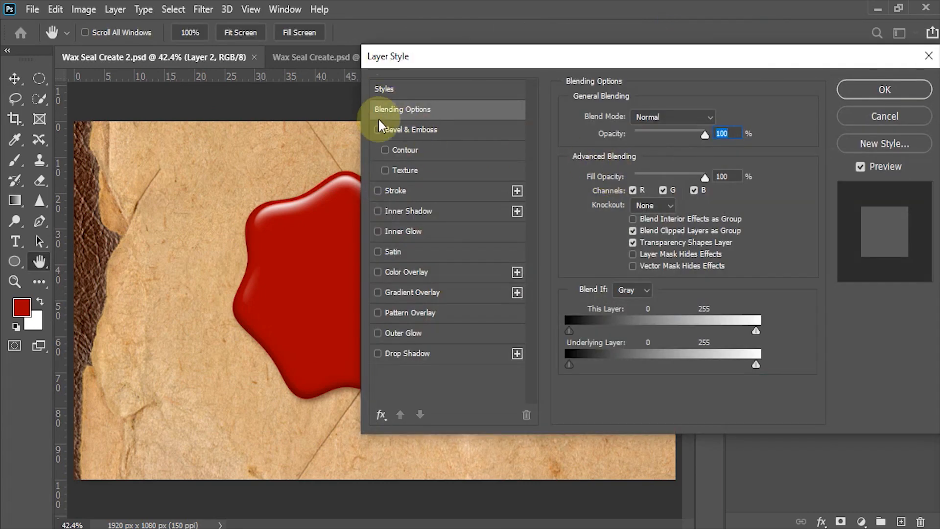
left_click(378, 129)
left_click(409, 129)
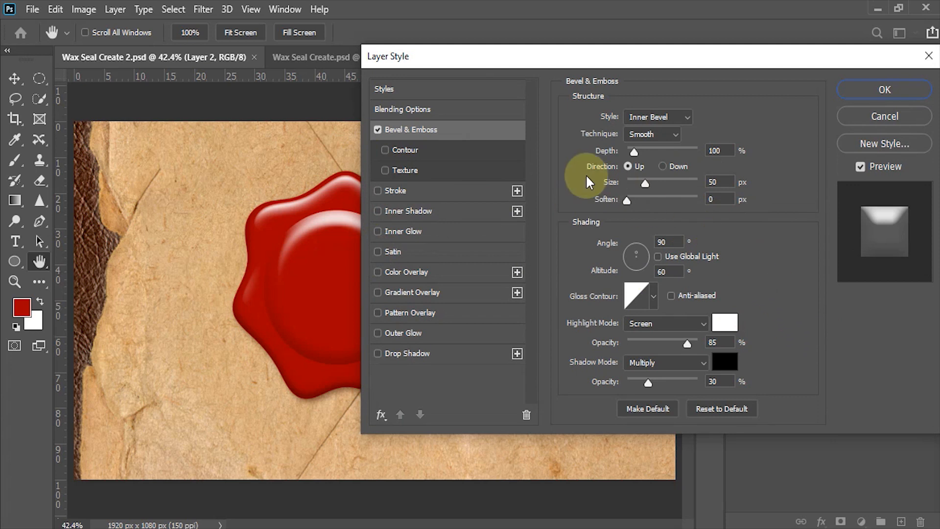
left_click(663, 165)
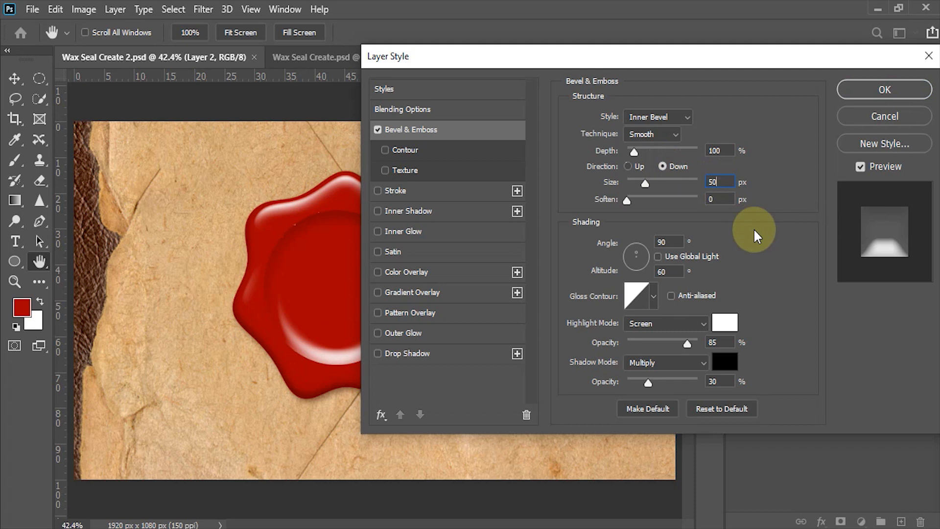
Set the inner circle's bevel size to 12 px and its shadow opacity to 50%.
left_click_drag(721, 183, 678, 185)
type("12")
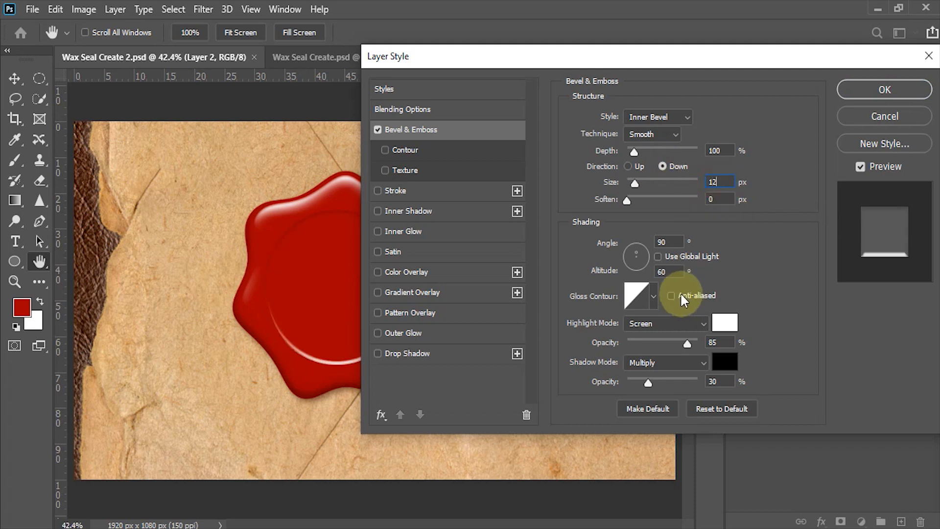
key("Tab")
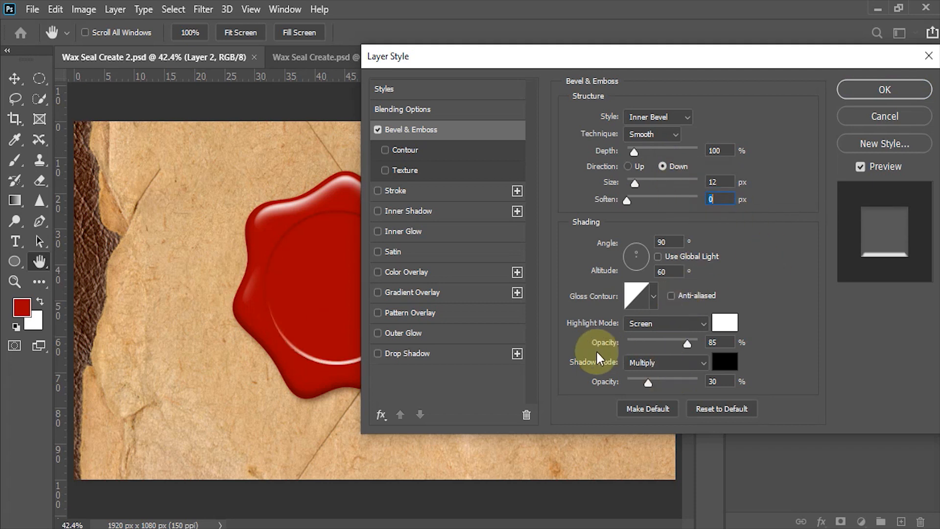
left_click(716, 381)
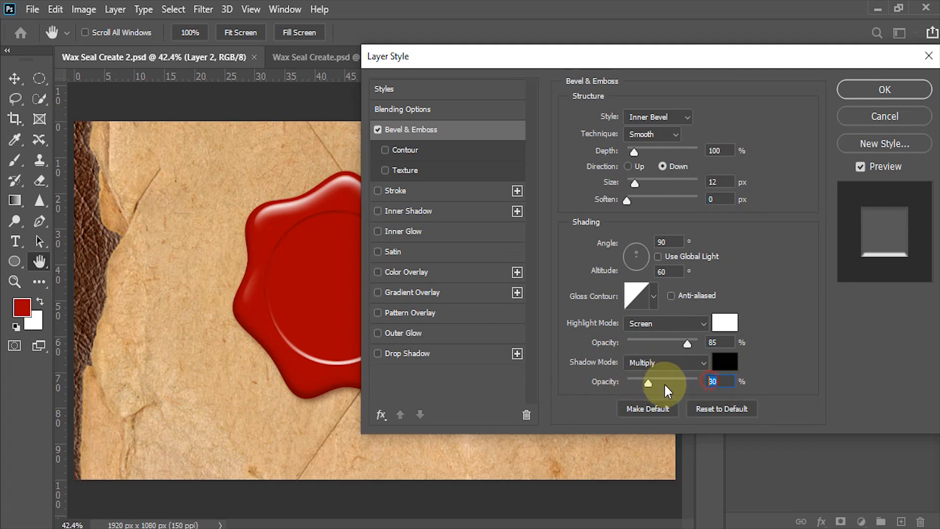
type("50")
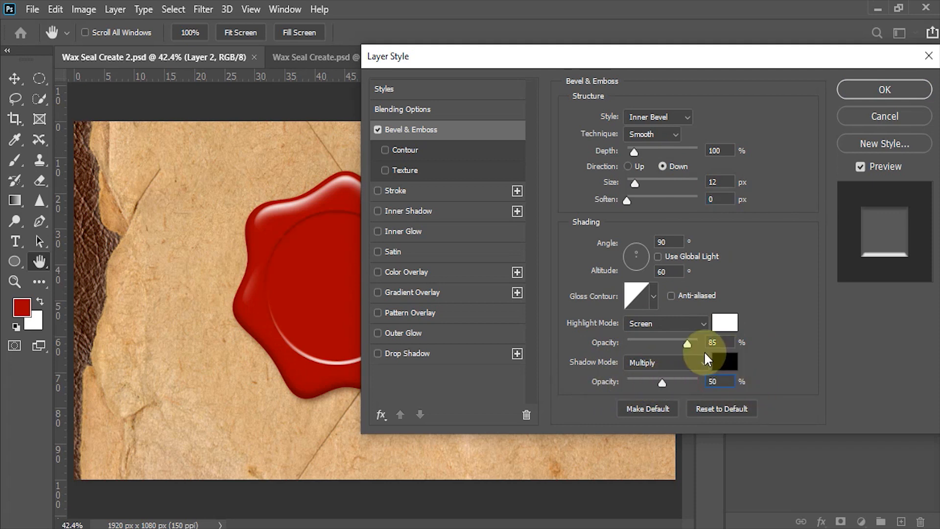
Enable the bevel's Contour with the Linear preset, listing the presets by name, and apply the layer style.
left_click(402, 150)
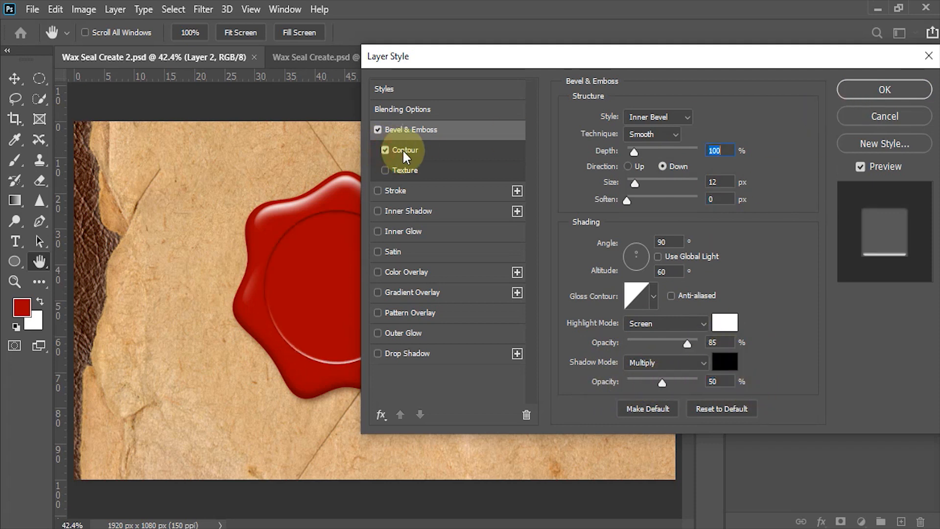
left_click(402, 149)
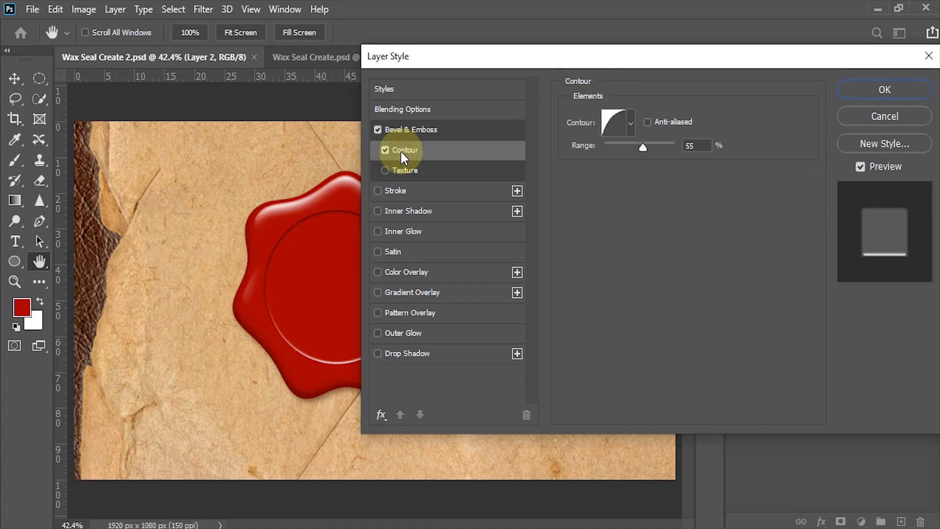
left_click(630, 122)
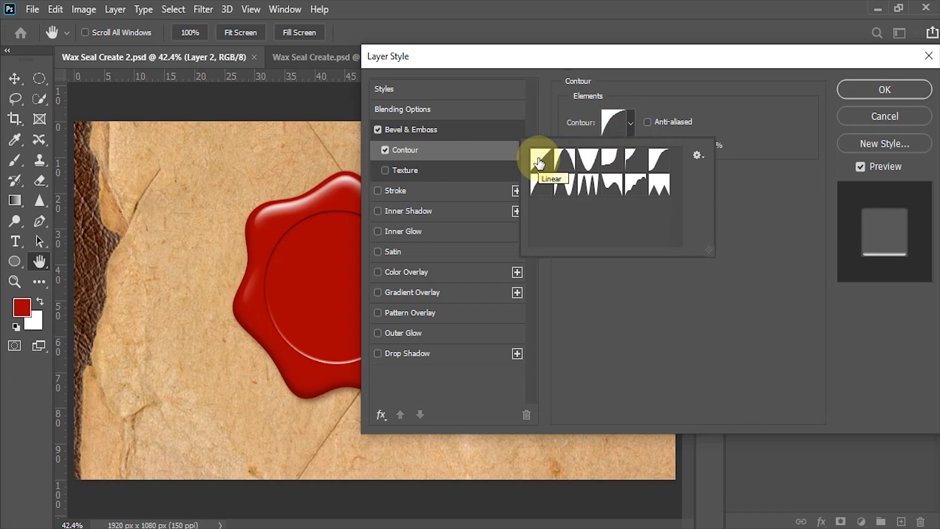
left_click(697, 155)
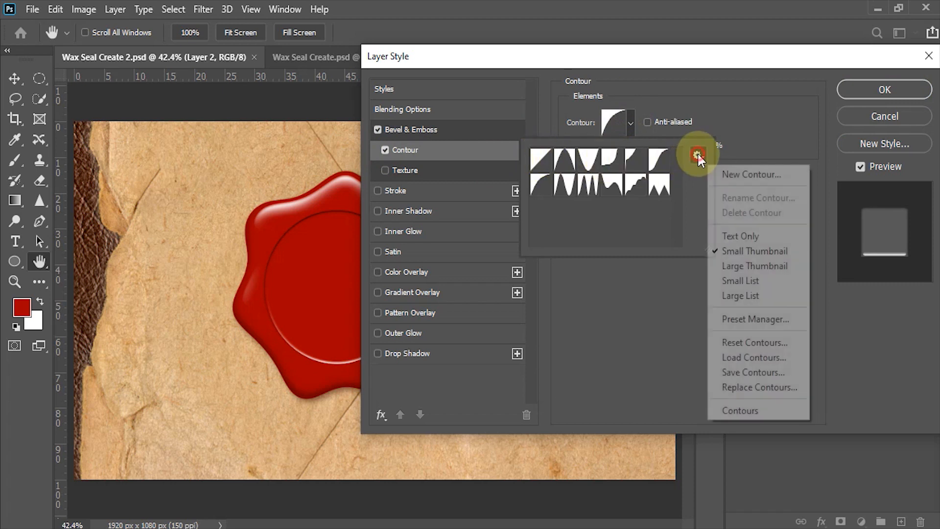
left_click(756, 283)
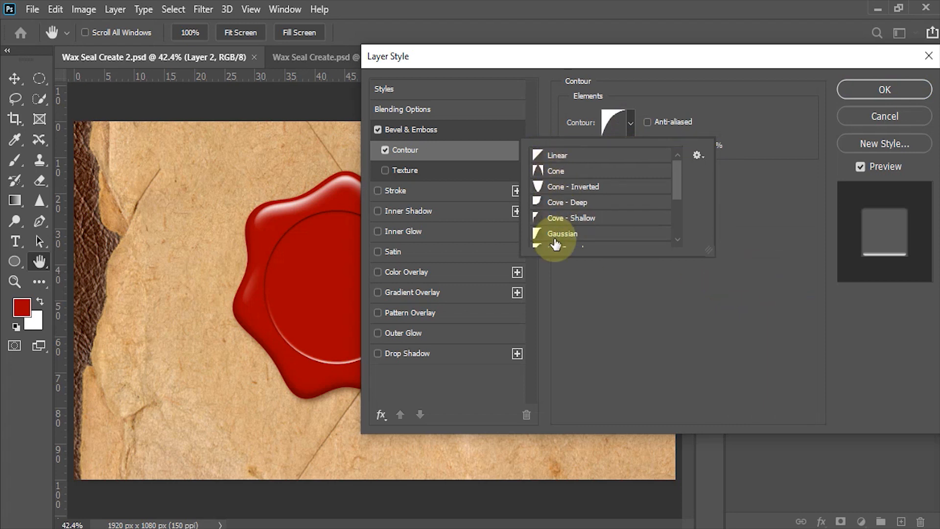
left_click(558, 155)
left_click(721, 102)
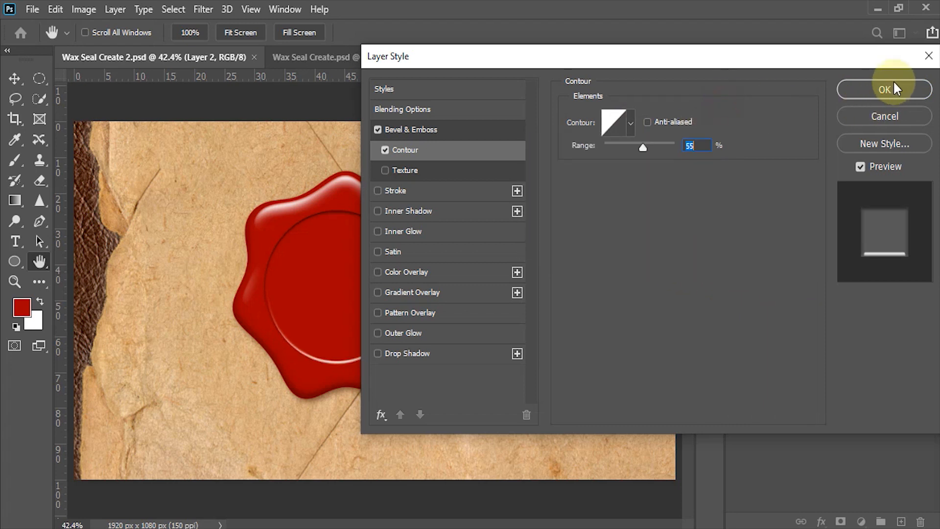
left_click(893, 83)
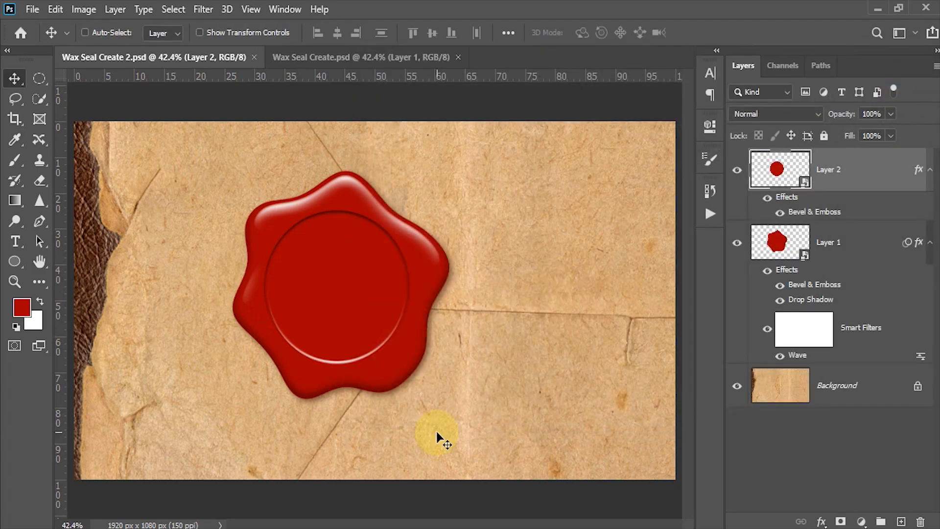
Load the inner circle of Layer 2 as a selection and use it to mask that area out of Layer 1.
left_click(778, 172, "ctrl")
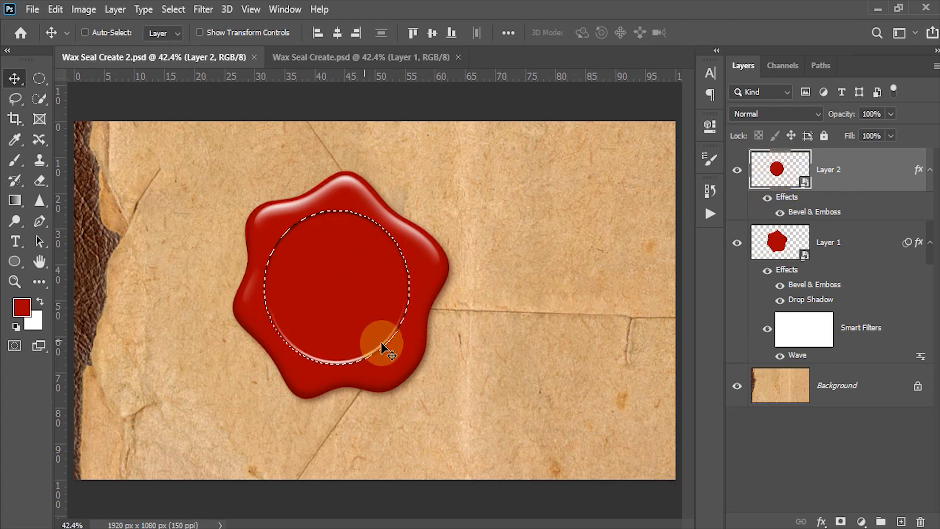
left_click(773, 247)
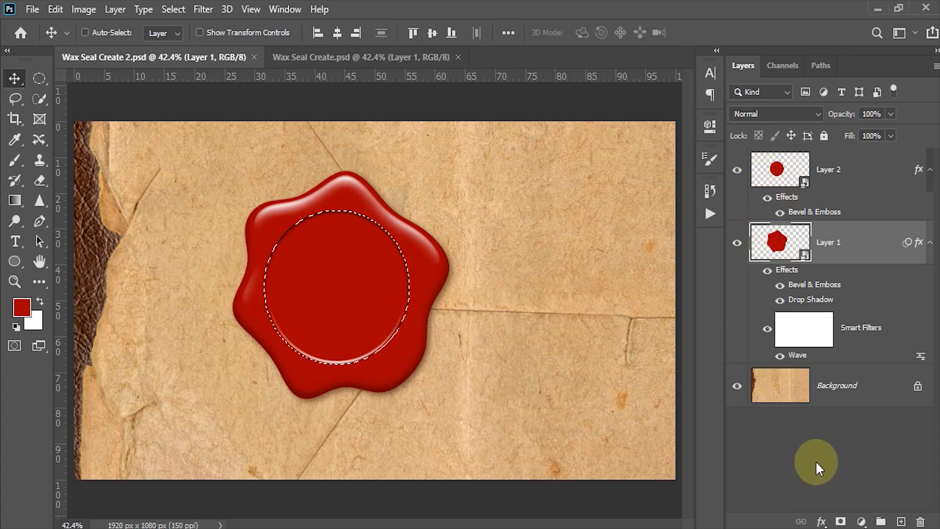
left_click(839, 521)
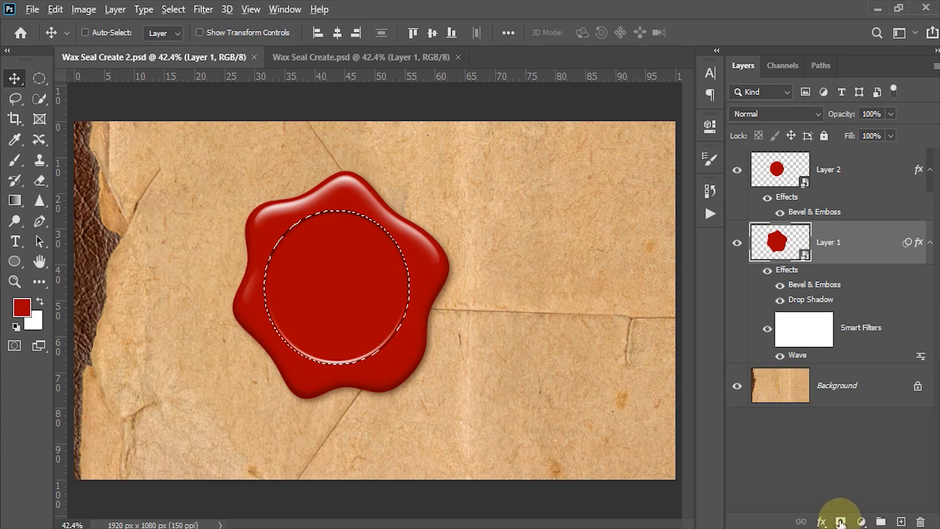
left_click(840, 522)
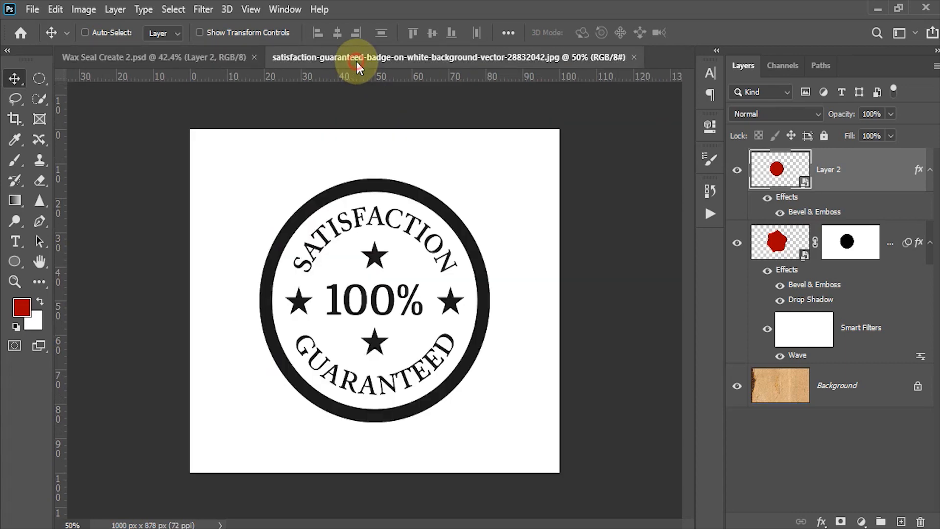
In the satisfaction-guaranteed badge image, apply Levels with a black input of 49 and a white input of 133.
left_click(356, 60)
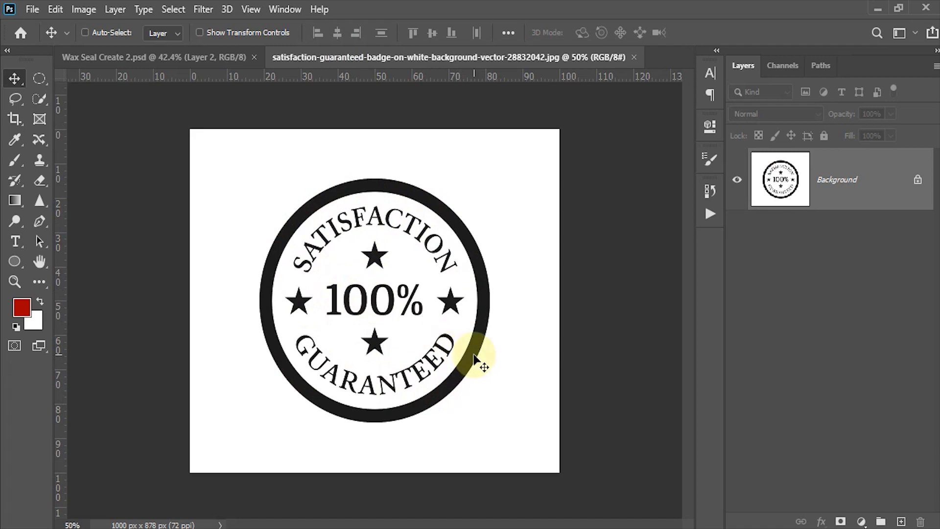
key("ctrl+l")
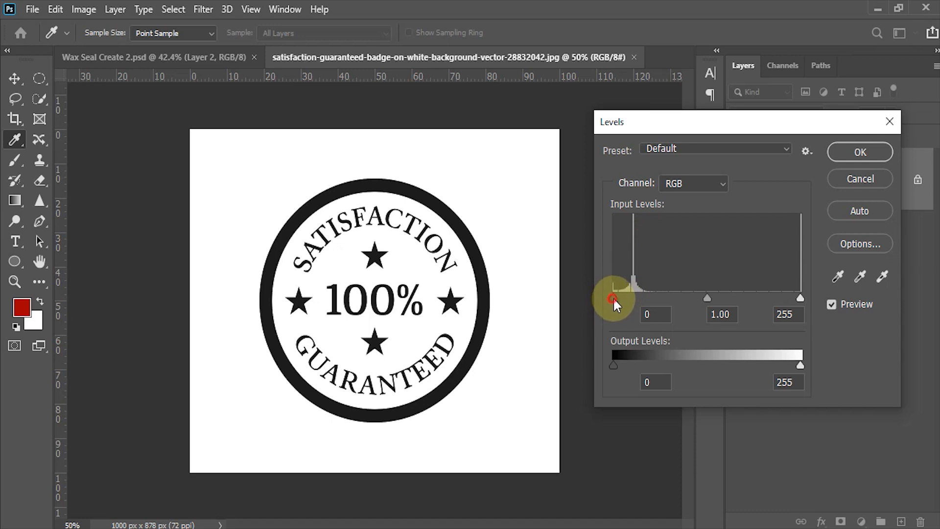
left_click_drag(613, 296, 646, 298)
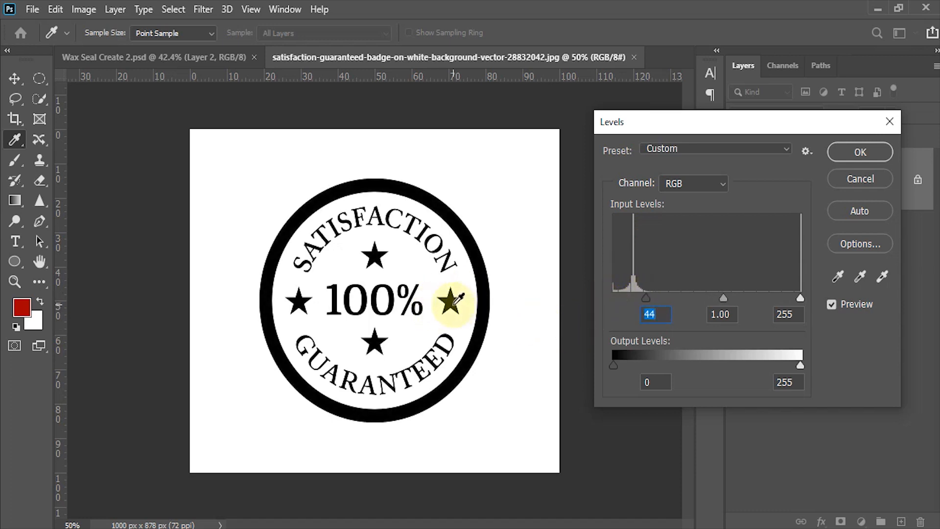
left_click_drag(647, 298, 650, 298)
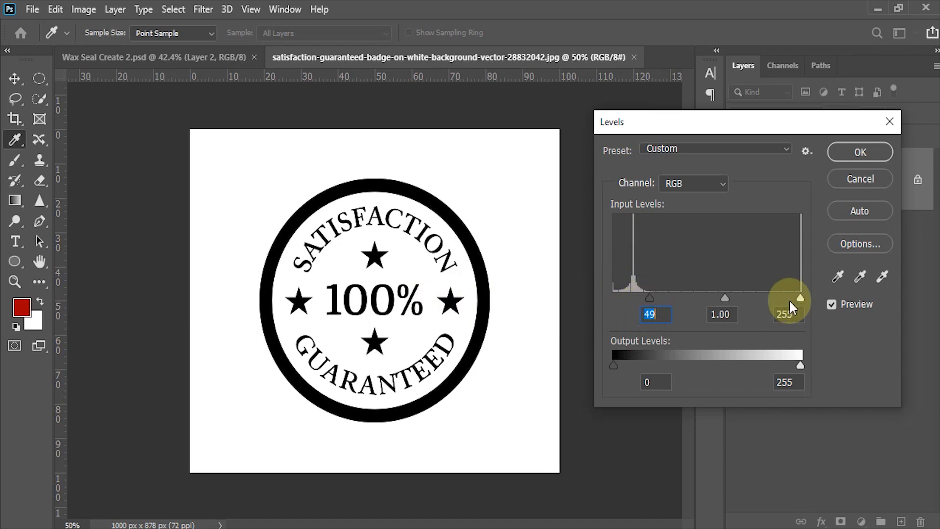
left_click(800, 298)
left_click_drag(798, 296, 710, 296)
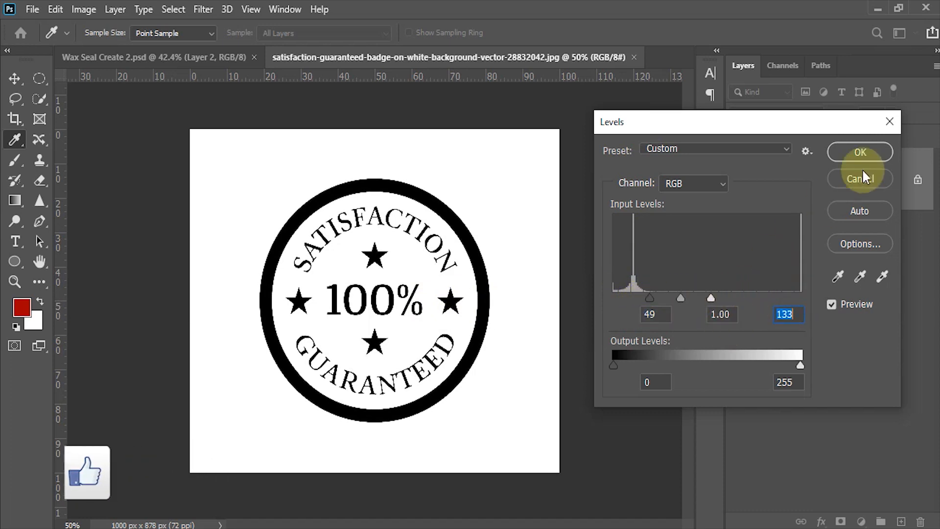
left_click(864, 154)
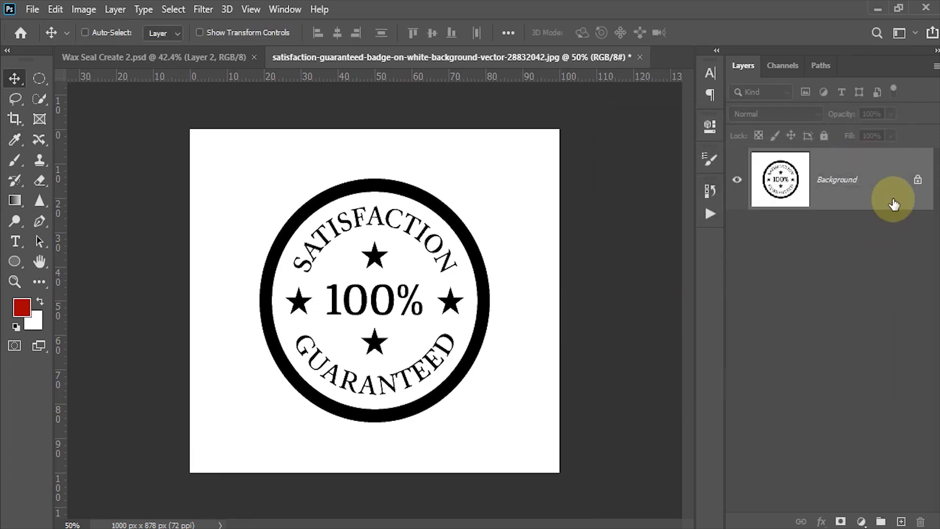
Unlock the badge's background layer, select its white areas from the RGB channel, delete them and deselect.
left_click(917, 180)
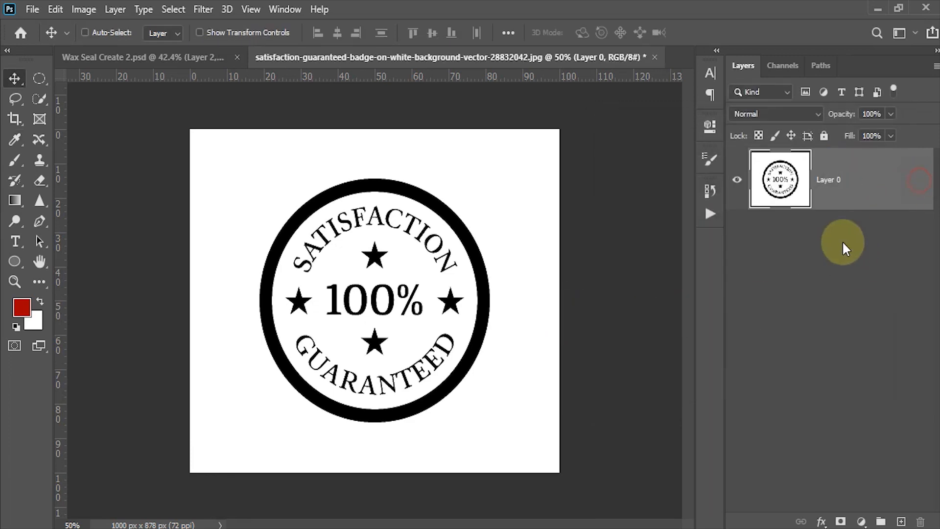
left_click(784, 63)
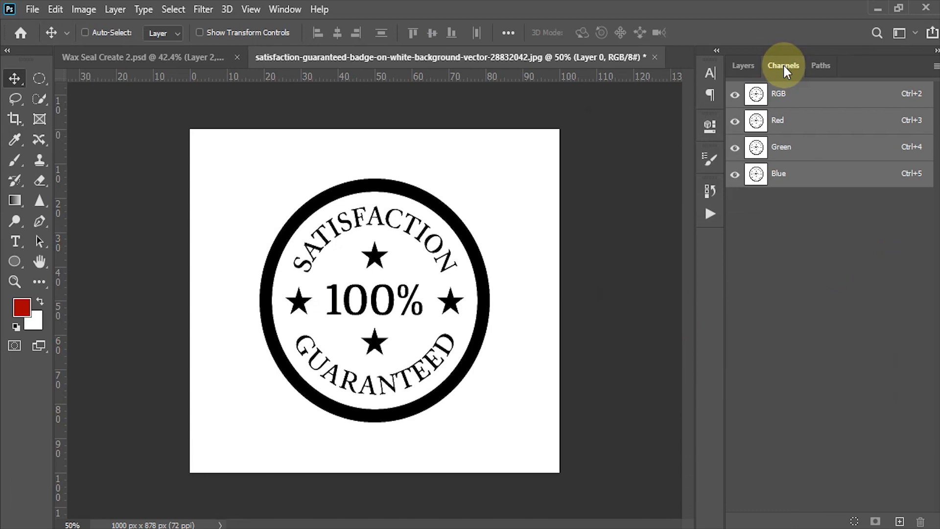
left_click(279, 9)
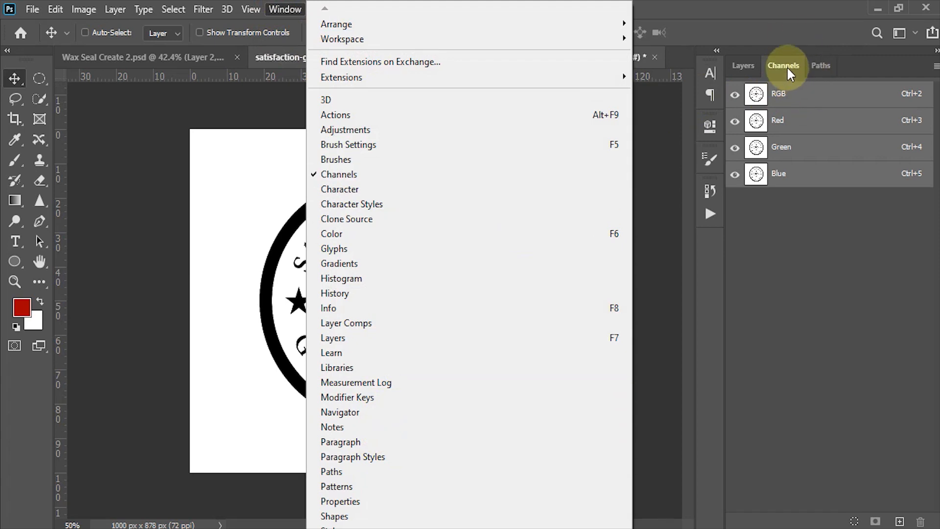
left_click(756, 27)
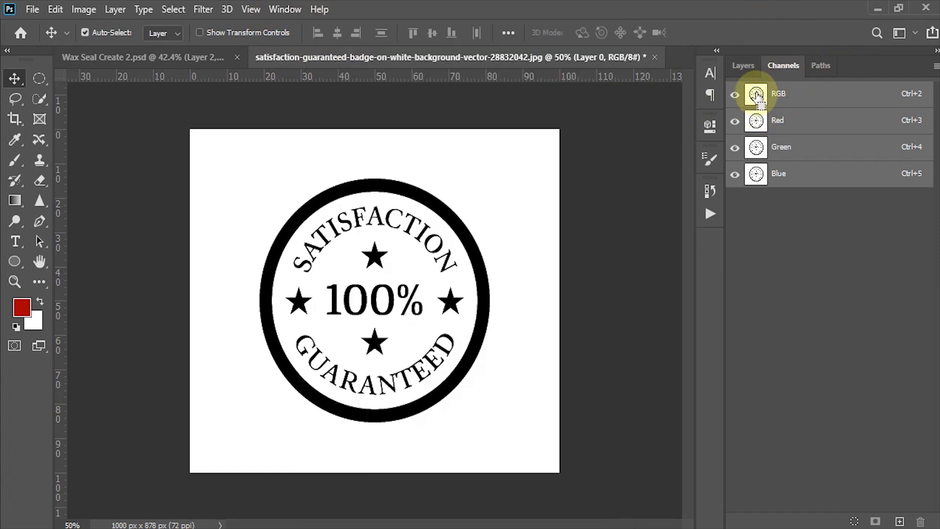
left_click(756, 97, "ctrl")
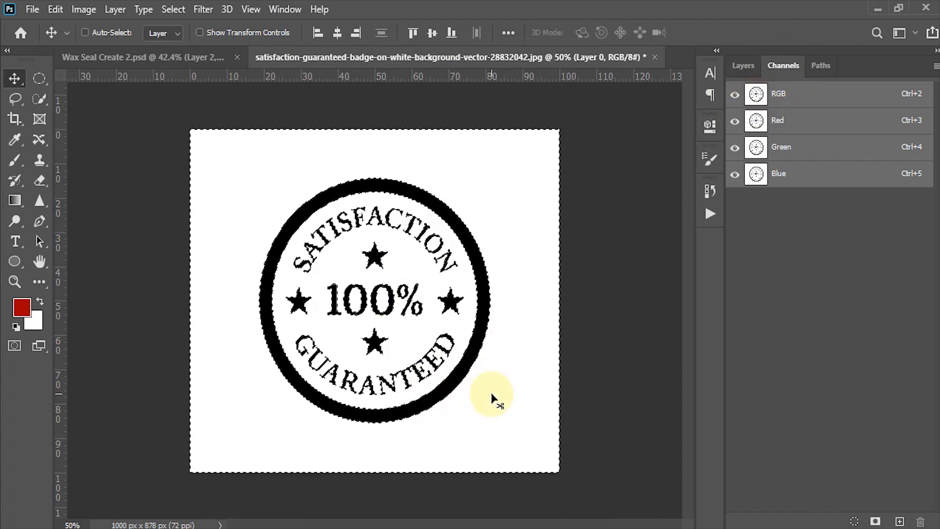
left_click(743, 66)
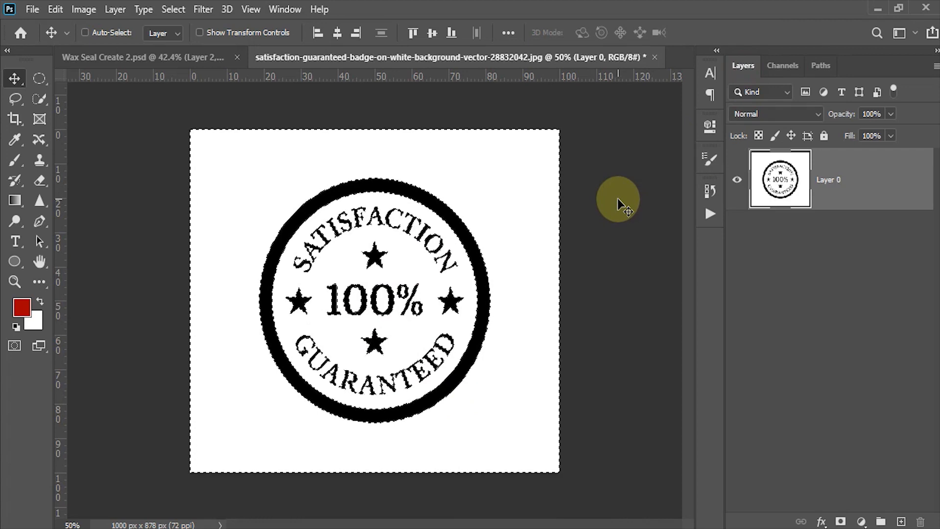
key("Delete")
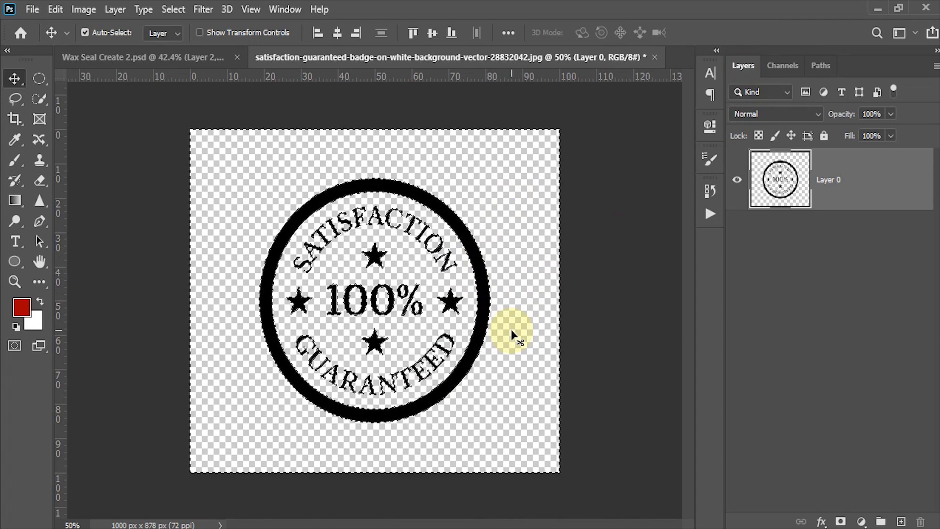
key("ctrl+d")
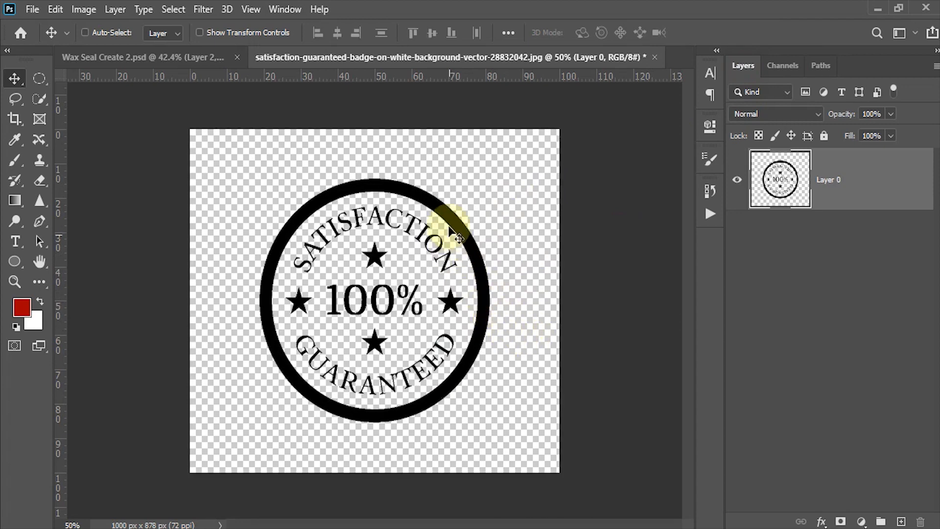
Bring the badge into Wax Seal Create 2.psd, scale it to 72.76% and place it over the seal's inner circle.
left_click_drag(449, 226, 386, 270)
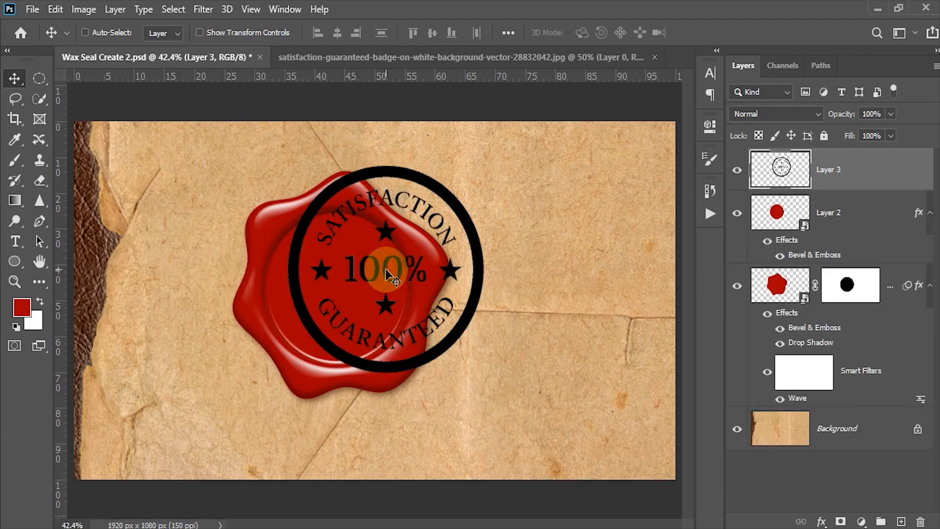
key("ctrl+t")
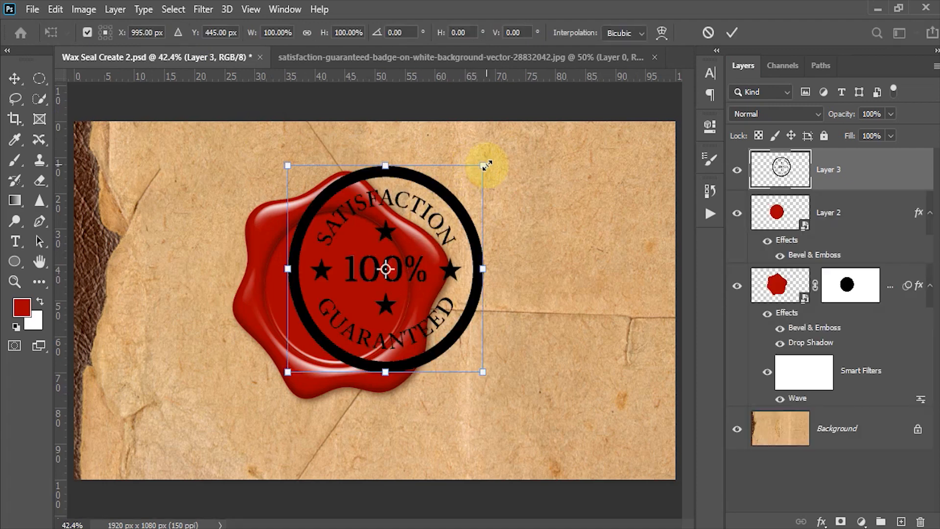
left_click_drag(486, 166, 457, 190)
left_click_drag(434, 201, 421, 207)
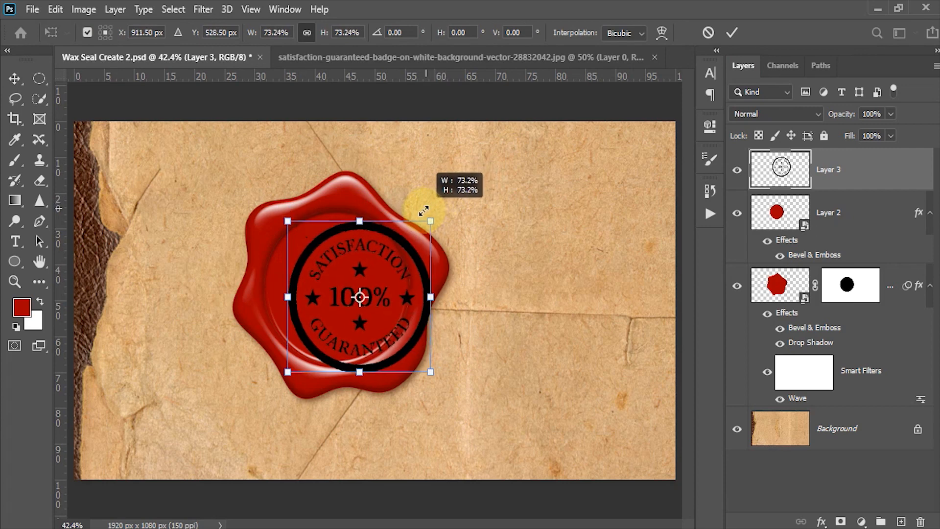
mouse_move(388, 256)
left_mouse_down()
mouse_move(373, 251)
mouse_move(373, 259)
left_mouse_up()
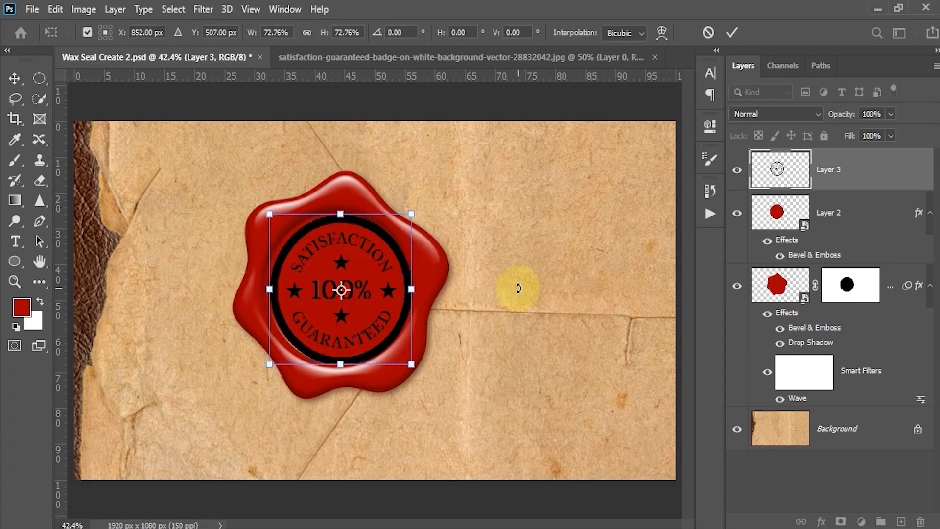
Nudge the badge to X 840 px, Y 509 px so it is centred in the seal's inner circle.
key("Left")
key("Left")
key("Left")
key("Left")
key("Left")
key("Left")
key("Left")
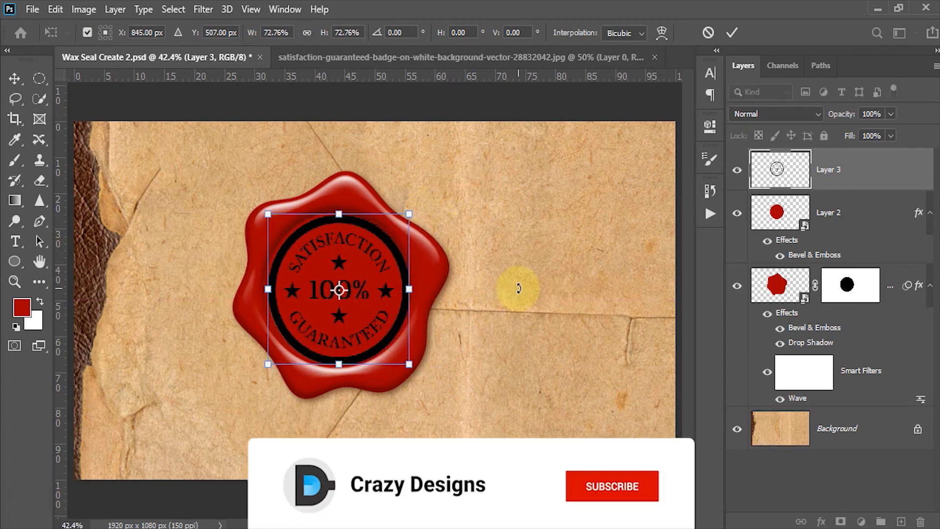
key("Down")
key("Down")
key("Down")
key("Down")
key("Down")
key("Left")
key("Left")
key("Left")
key("Left")
key("Left")
key("Up")
key("Up")
key("Up")
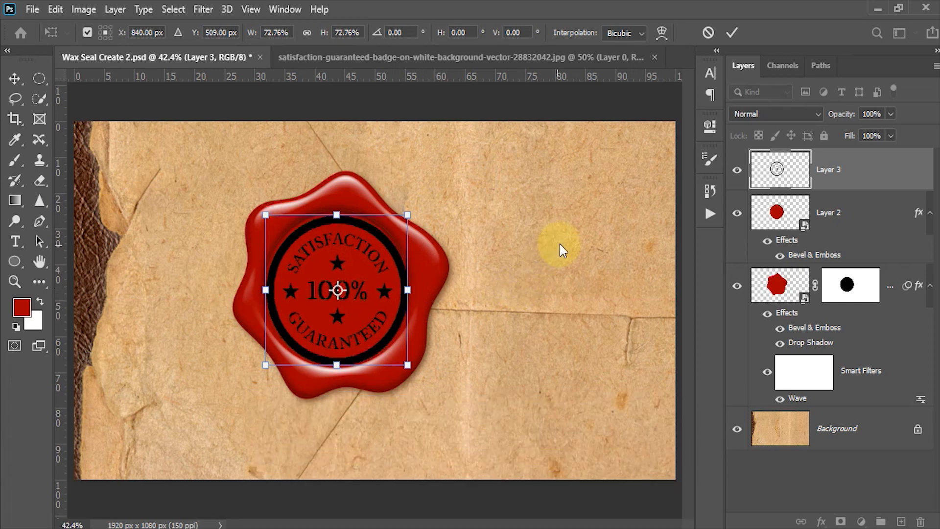
Scale the badge down to 71.79%, shift it to X 837 px, Y 510 px inside the seal's inner circle and apply the transform.
left_click_drag(407, 213, 405, 215)
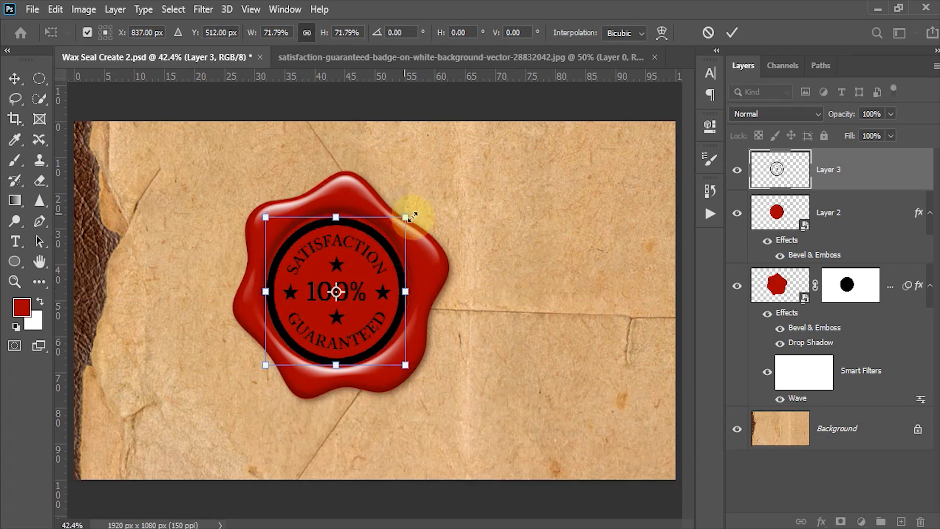
key("Up")
key("Up")
key("Up")
key("Up")
key("Up")
key("Up")
key("Up")
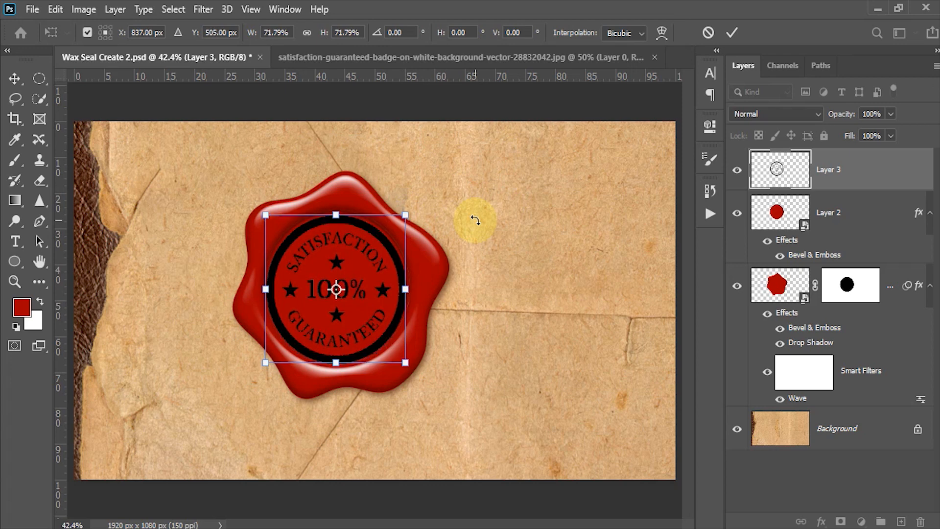
key("Down")
key("Down")
key("Down")
key("Down")
key("Down")
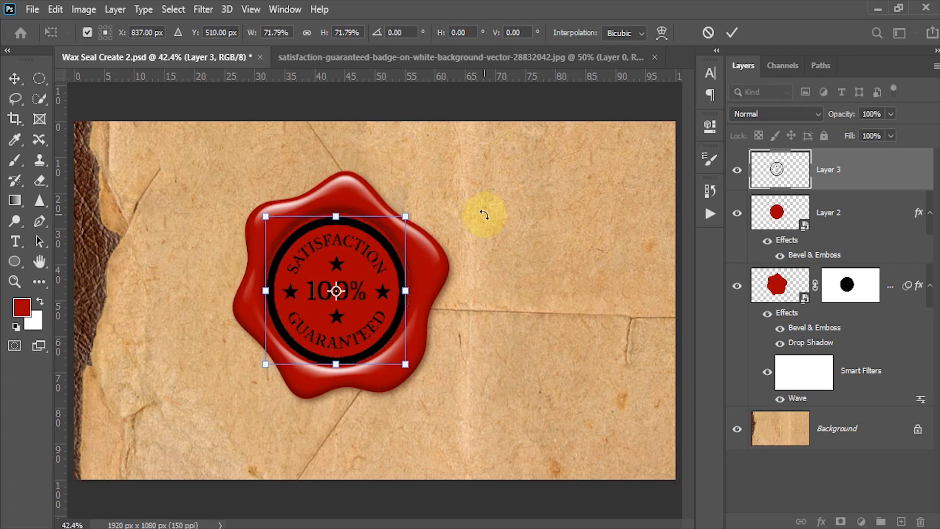
left_click(732, 32)
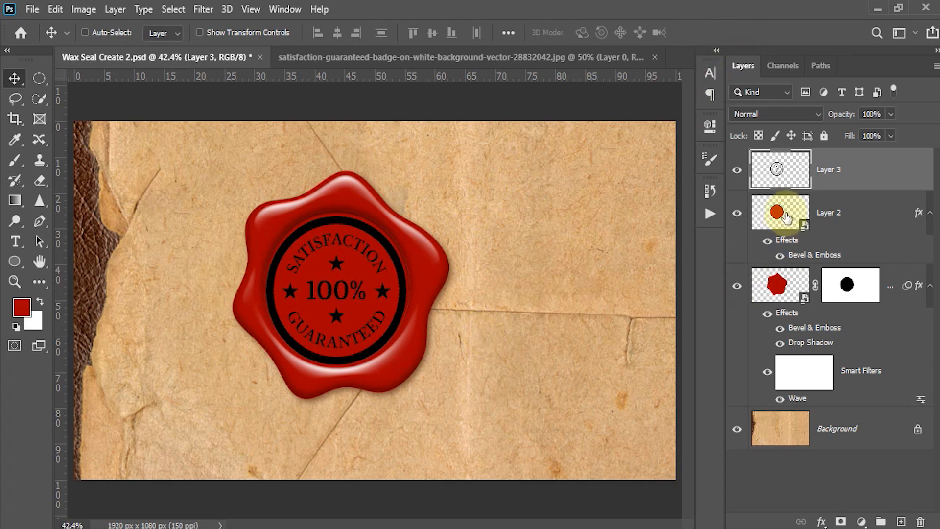
Set the badge layer's fill to 0% and enable Bevel & Emboss in its layer style.
left_click(871, 135)
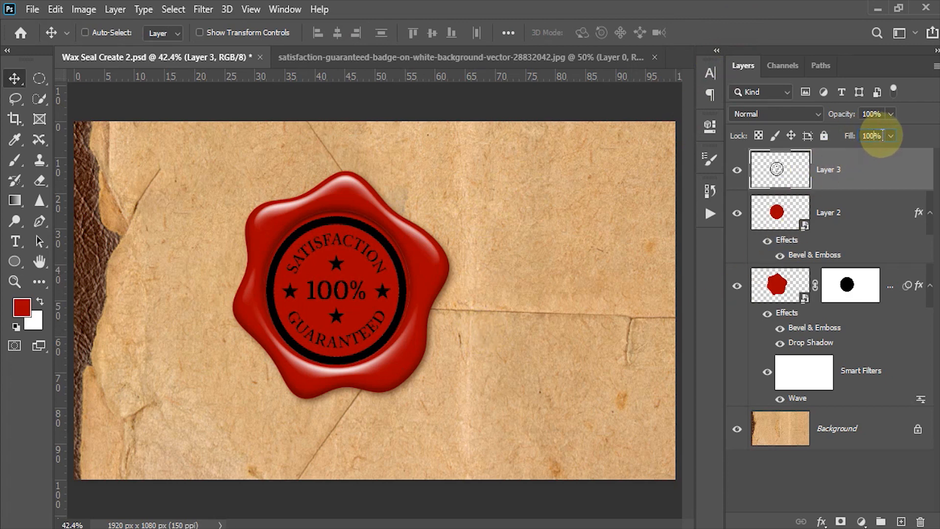
type("0")
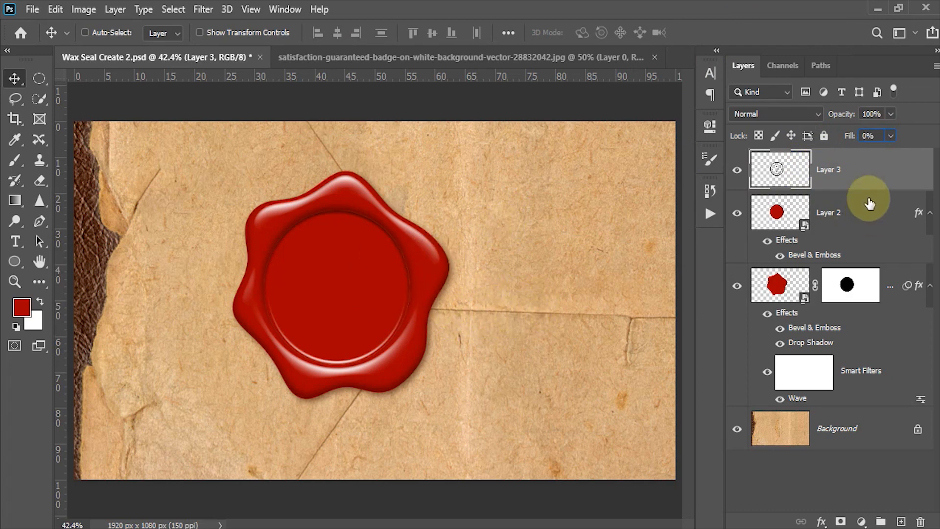
left_click(880, 173)
right_click(870, 172)
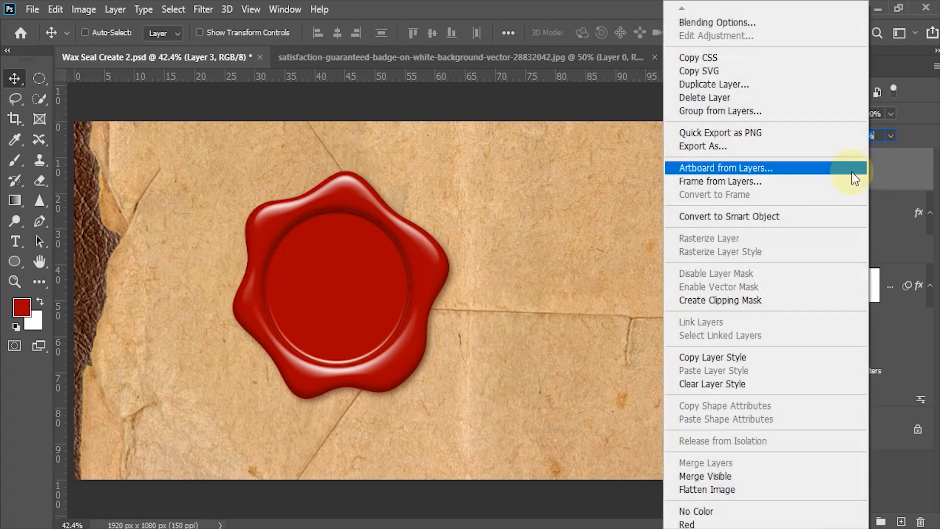
left_click(736, 25)
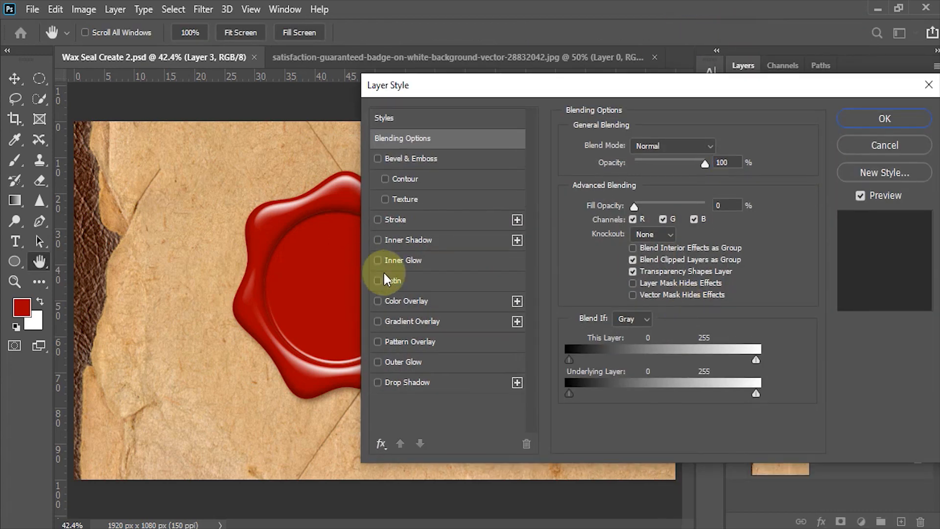
left_click(377, 158)
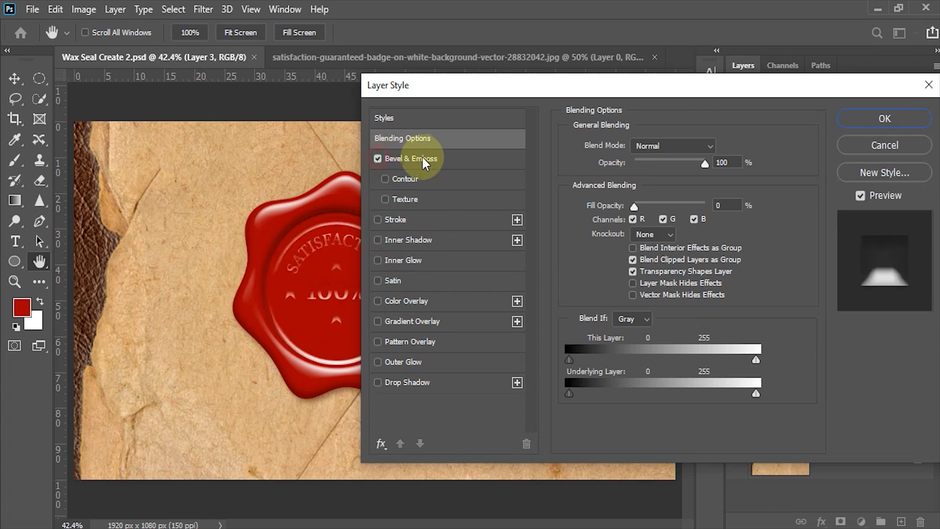
left_click(425, 156)
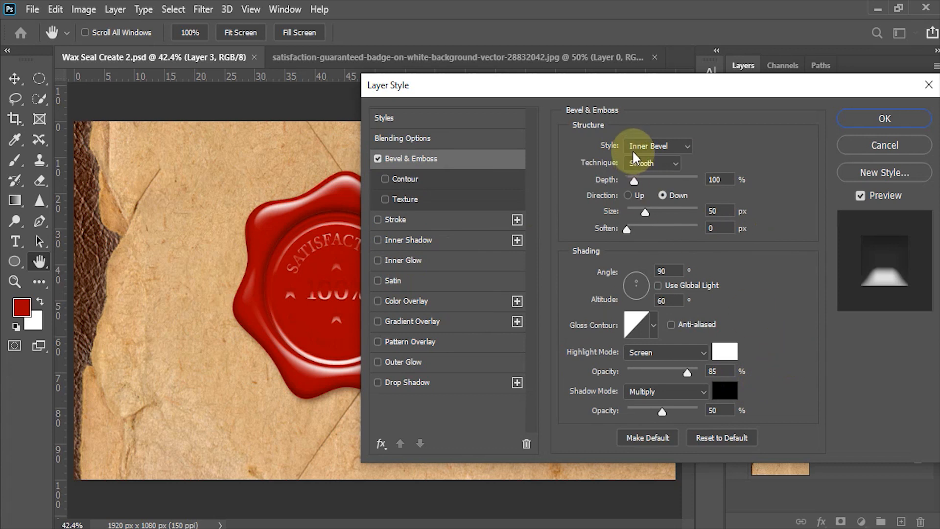
Set the badge's bevel to the Emboss style with a depth of 200% and the direction Up.
left_click(690, 147)
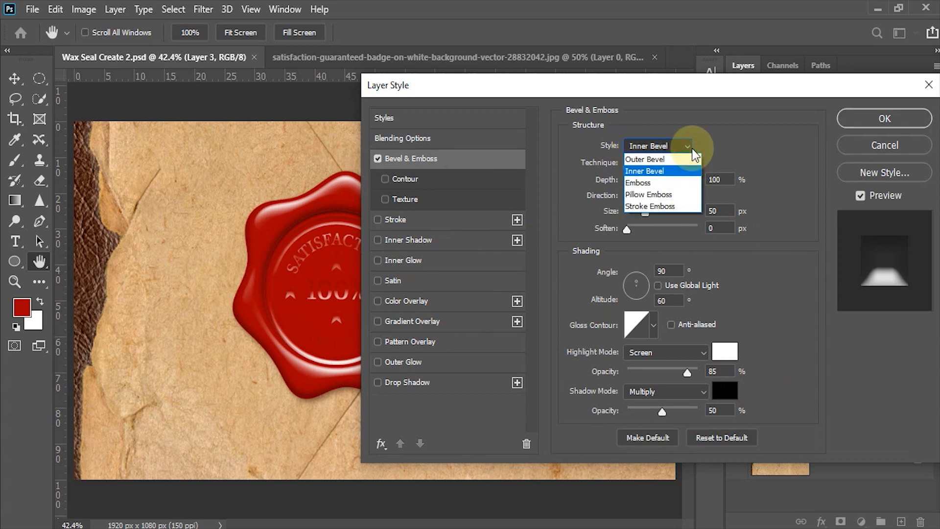
left_click(638, 182)
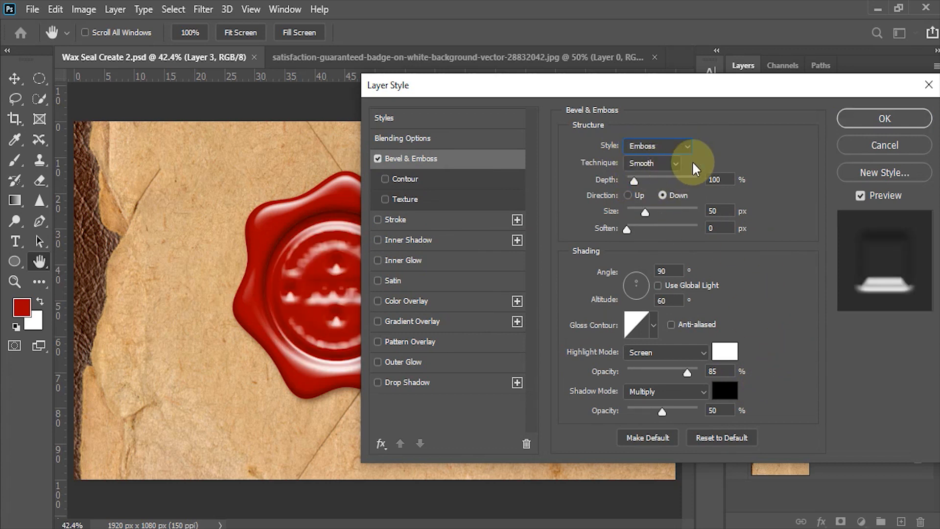
left_click_drag(724, 179, 707, 182)
type("200")
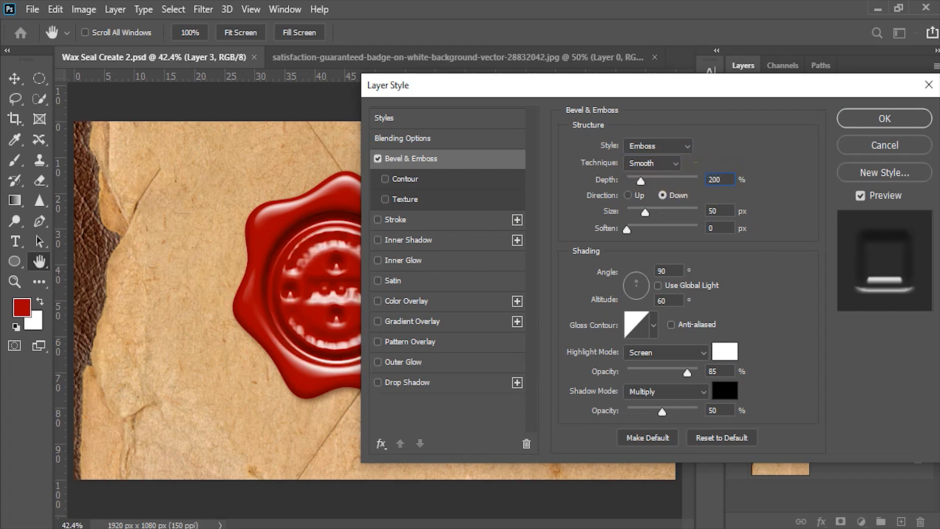
left_click(630, 195)
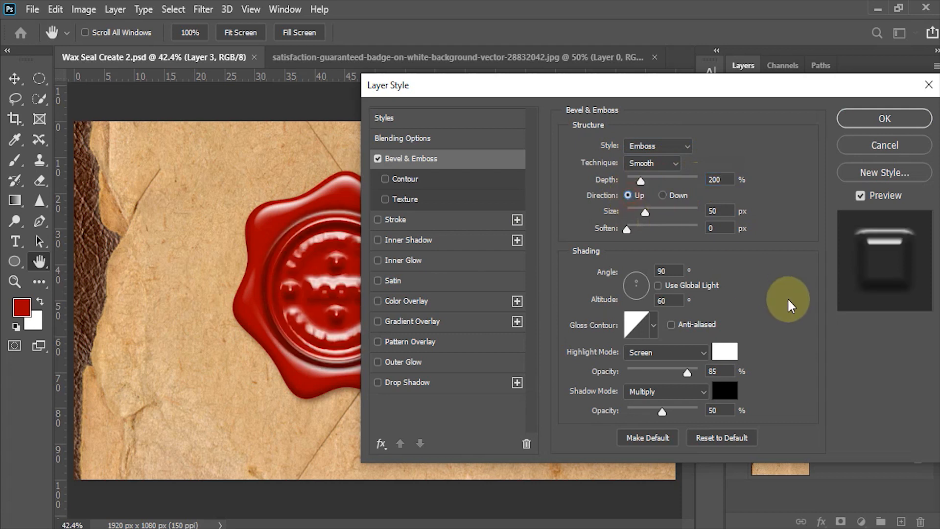
Set the badge's emboss size to 12 px and its shadow opacity to 30%, and apply the layer style.
double_click(720, 212)
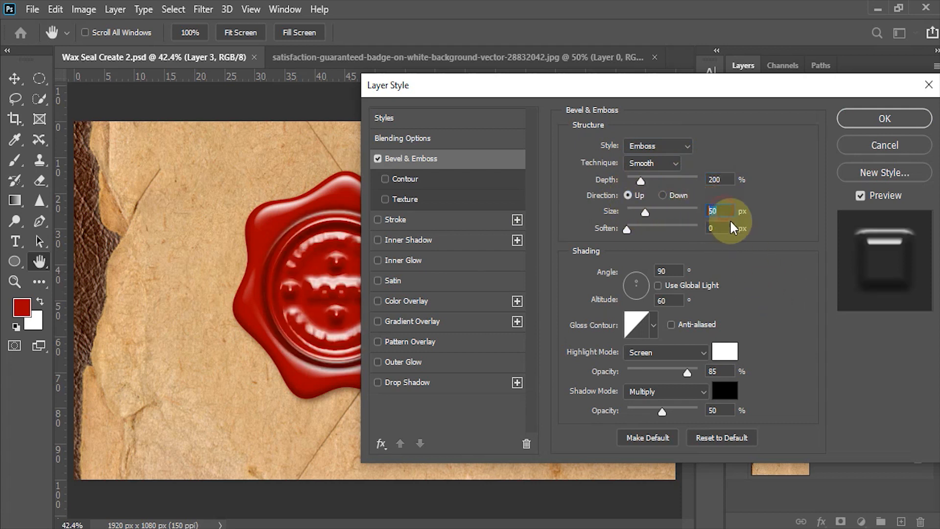
type("12")
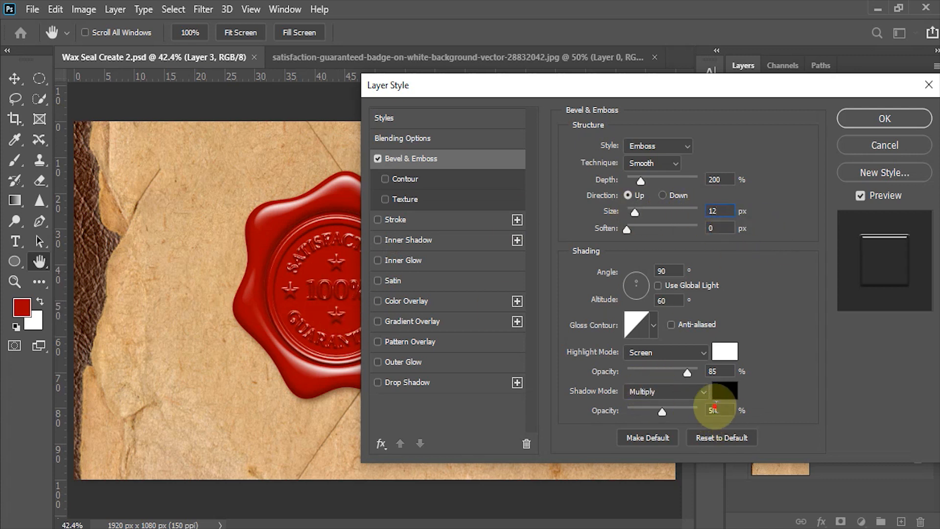
type("30")
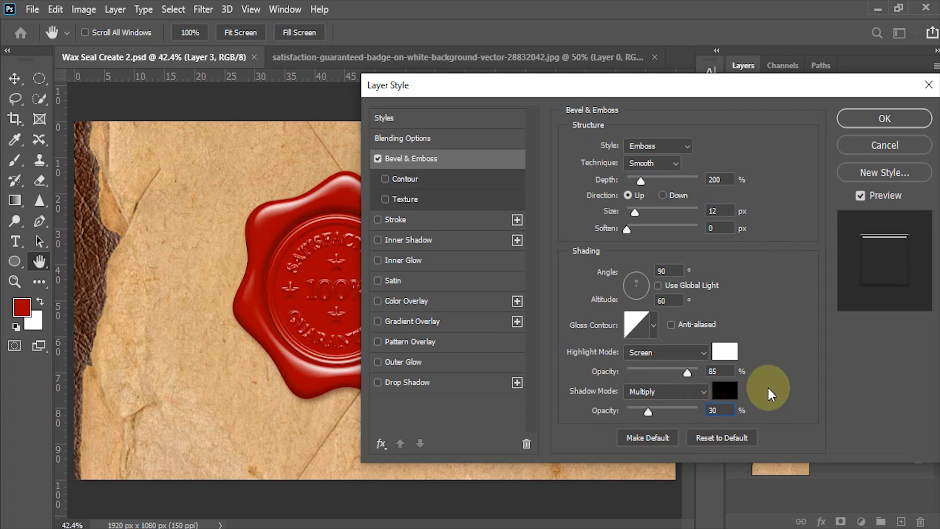
left_click(876, 119)
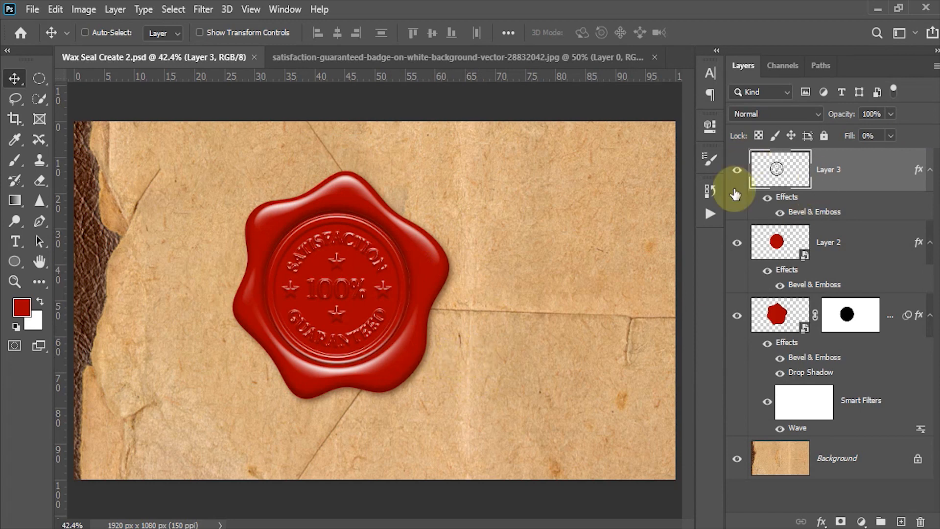
Group the badge, inner circle and seal layers, and add a Hue/Saturation adjustment layer clipped to that group.
left_click(777, 318, "shift")
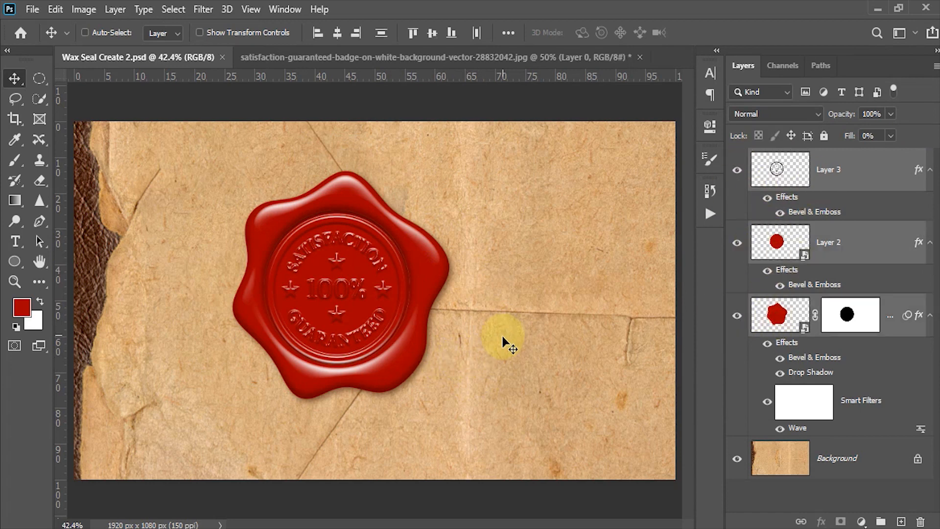
key("ctrl+g")
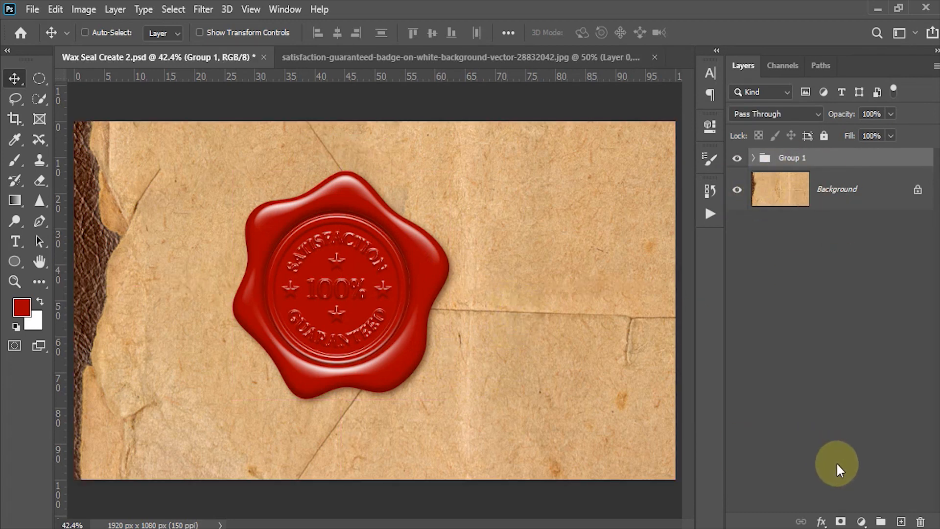
left_click(860, 521)
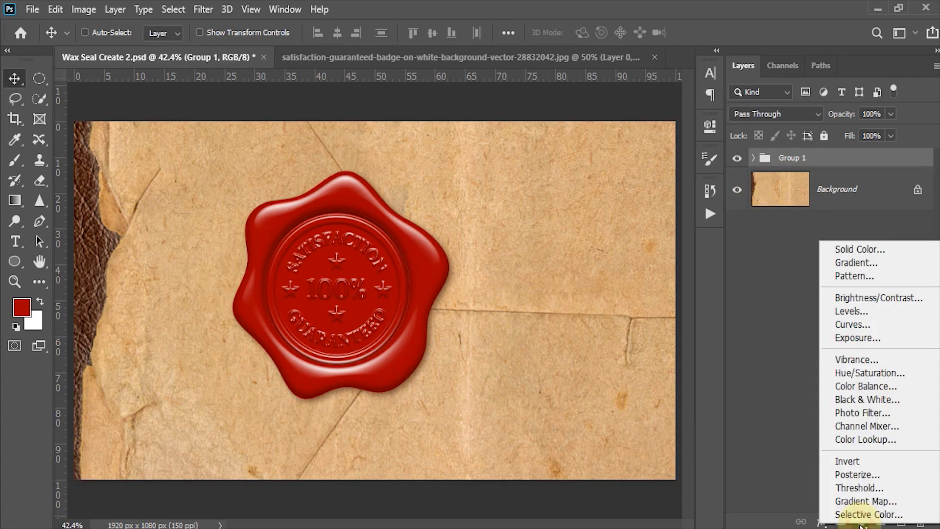
left_click(861, 374)
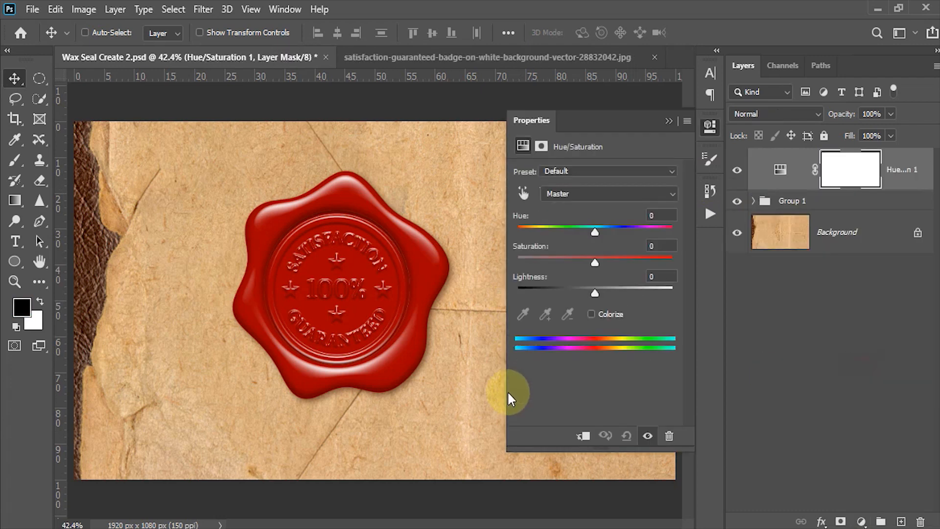
left_click(583, 437)
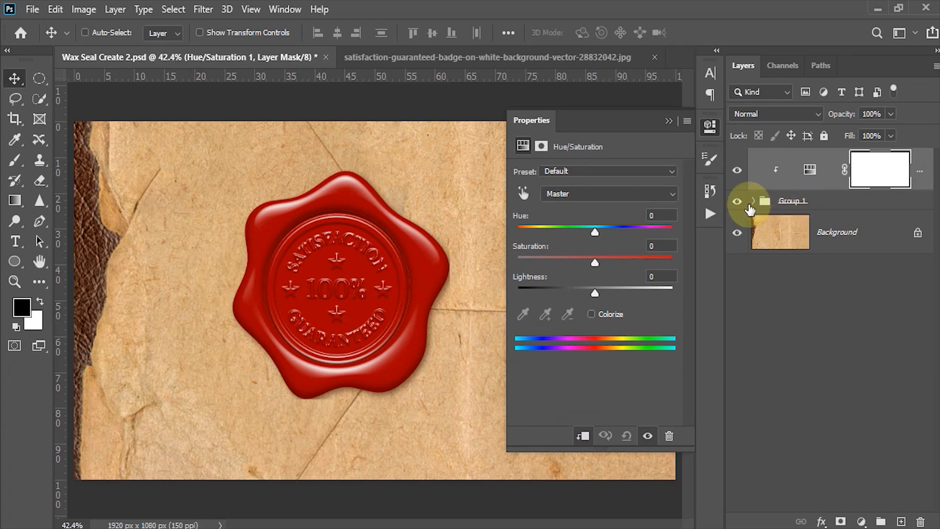
Colorize the seal through the Hue/Saturation adjustment with a saturation of 65 and a hue of 360.
left_click(591, 314)
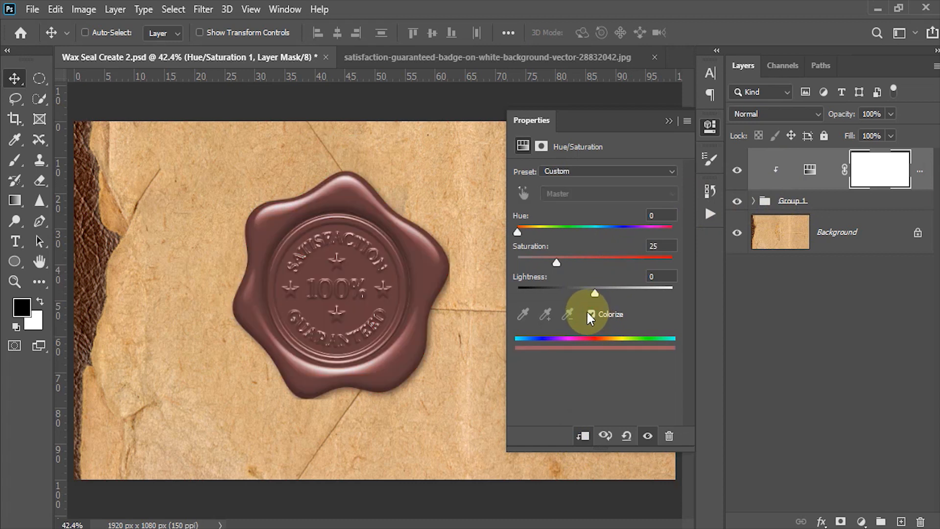
left_click(653, 245)
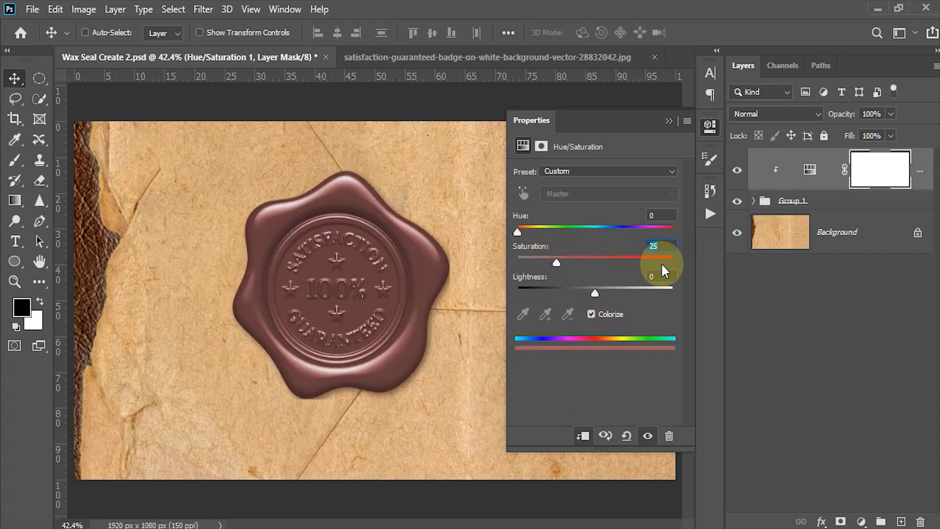
type("65")
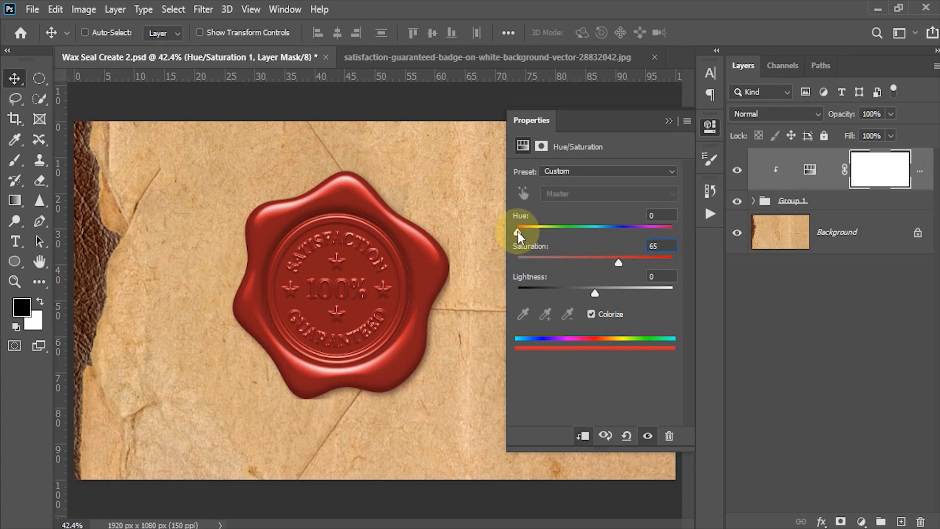
left_click_drag(517, 234, 678, 244)
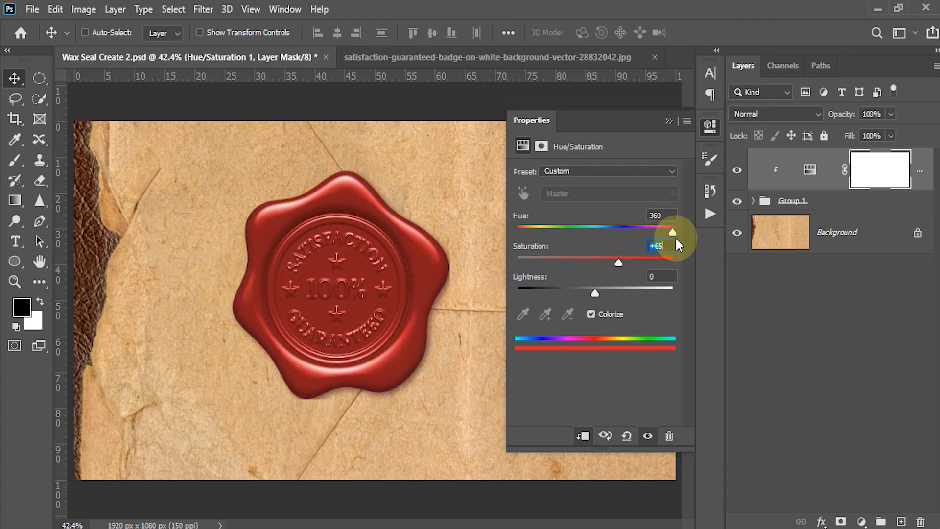
left_click(668, 120)
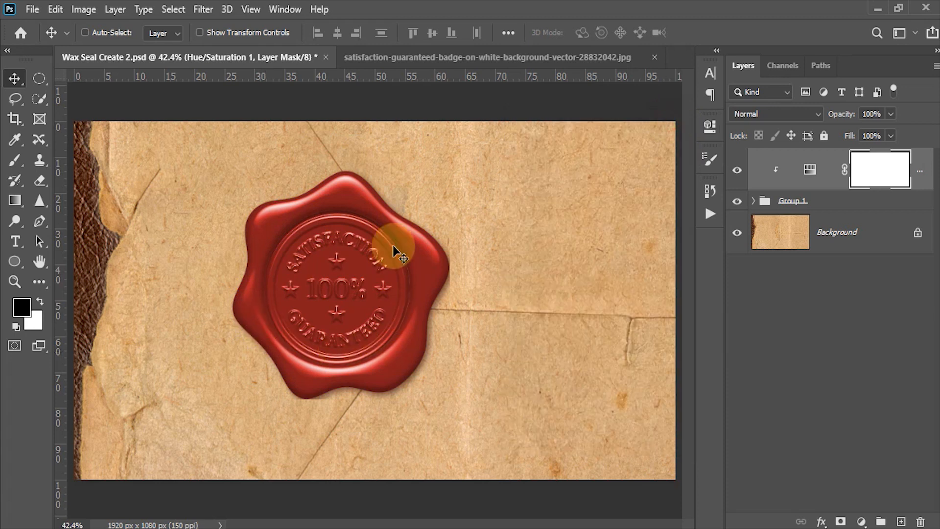